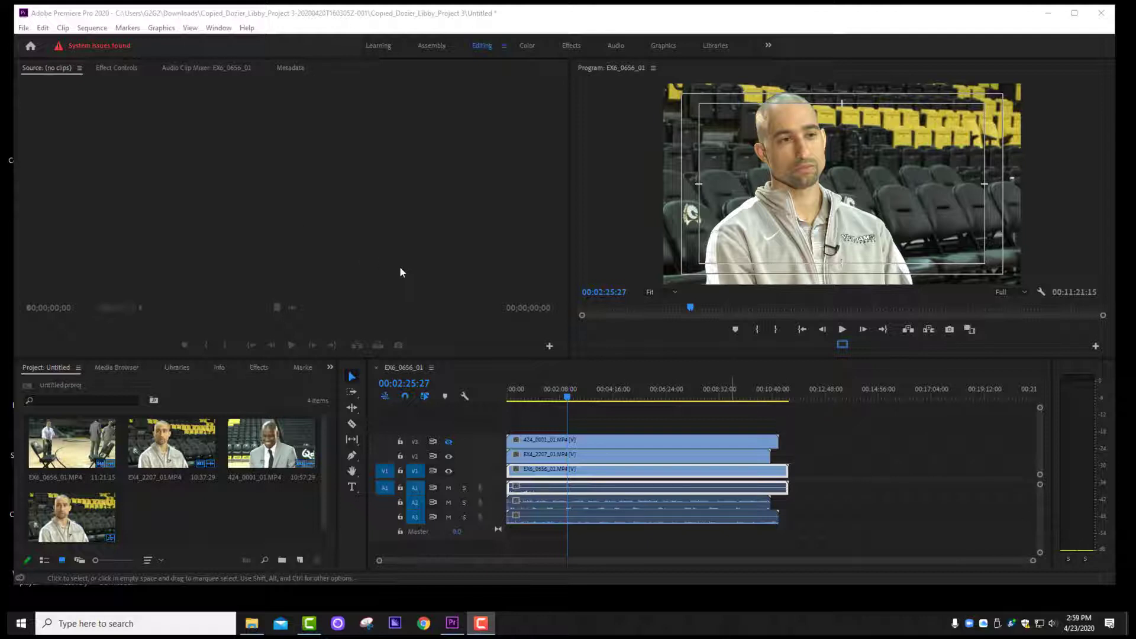
Check the motion graphics template files in the Gogrts folder on the C: drive in File Explorer, and close the window.
{"action": "key", "text": "super+e"}
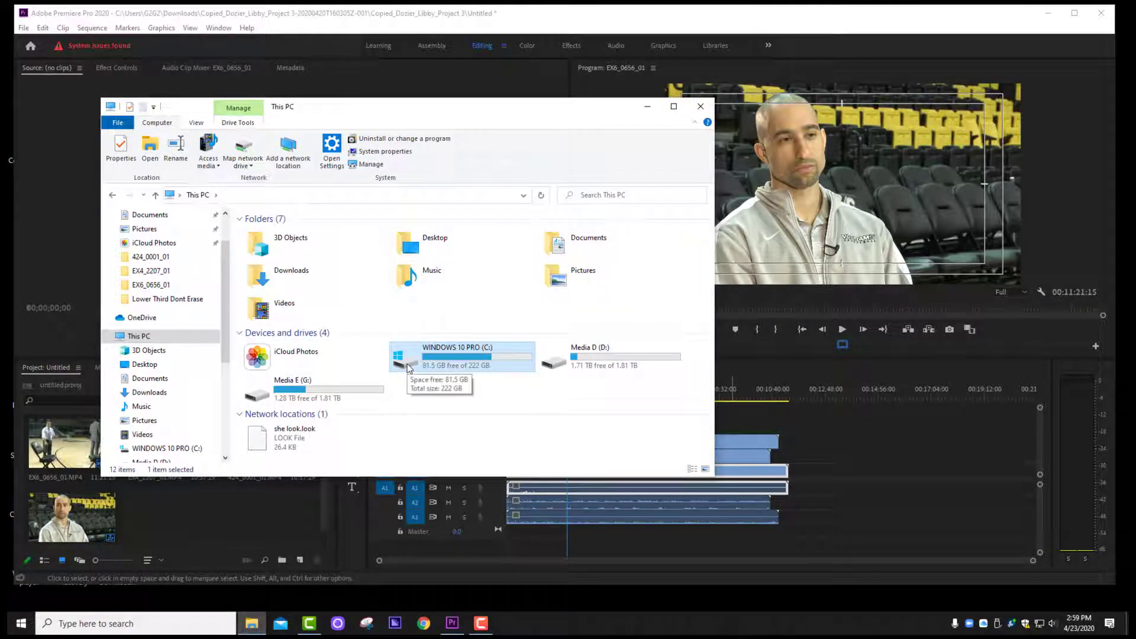
{"action": "double_click", "coordinate": [407, 367]}
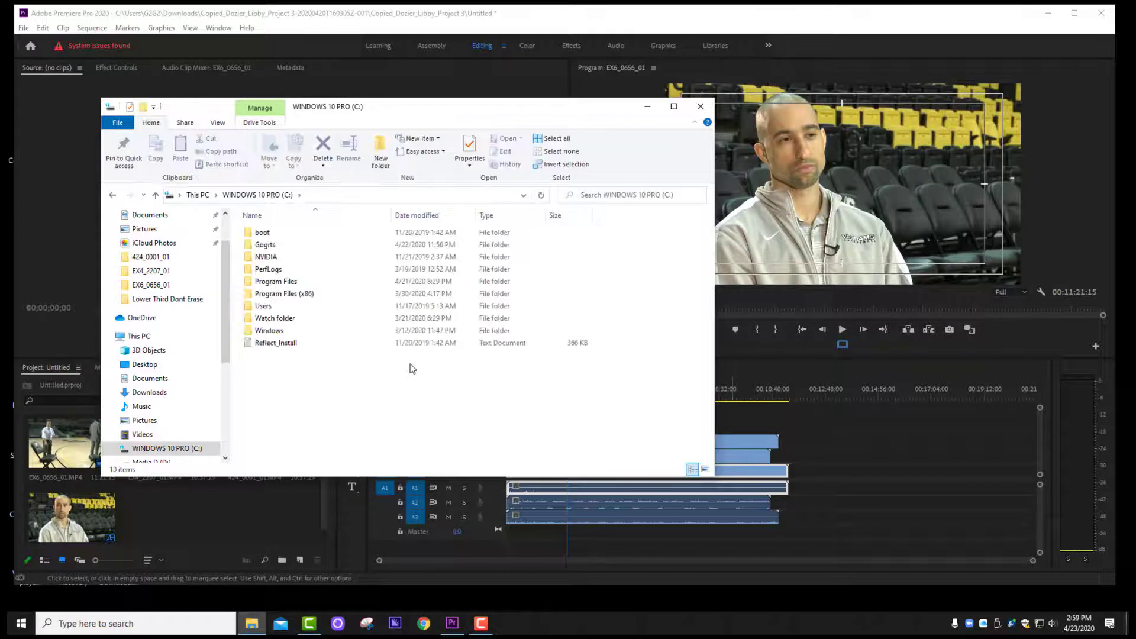
{"action": "double_click", "coordinate": [264, 248]}
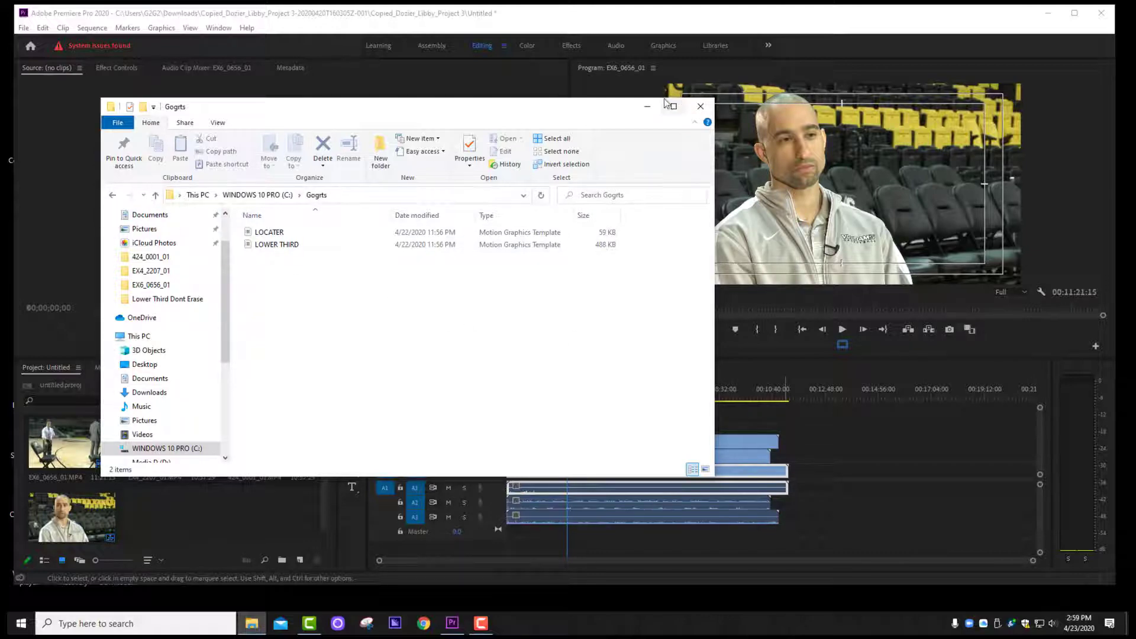
{"action": "left_click", "coordinate": [700, 107]}
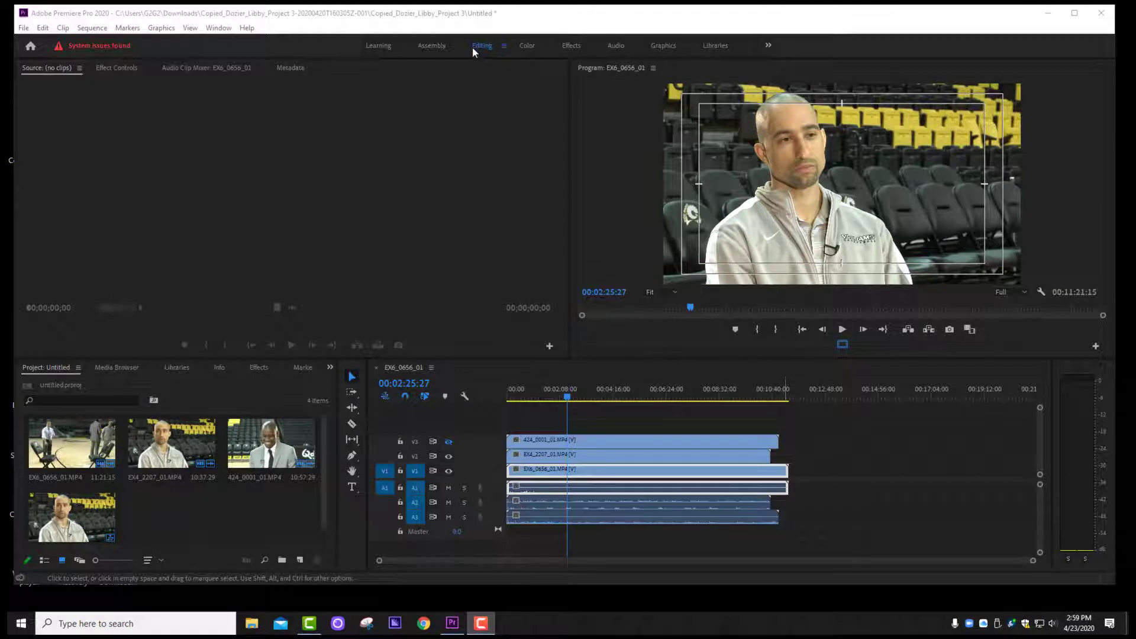
Switch to the Graphics workspace and browse the available local motion graphics templates.
{"action": "left_click", "coordinate": [661, 51]}
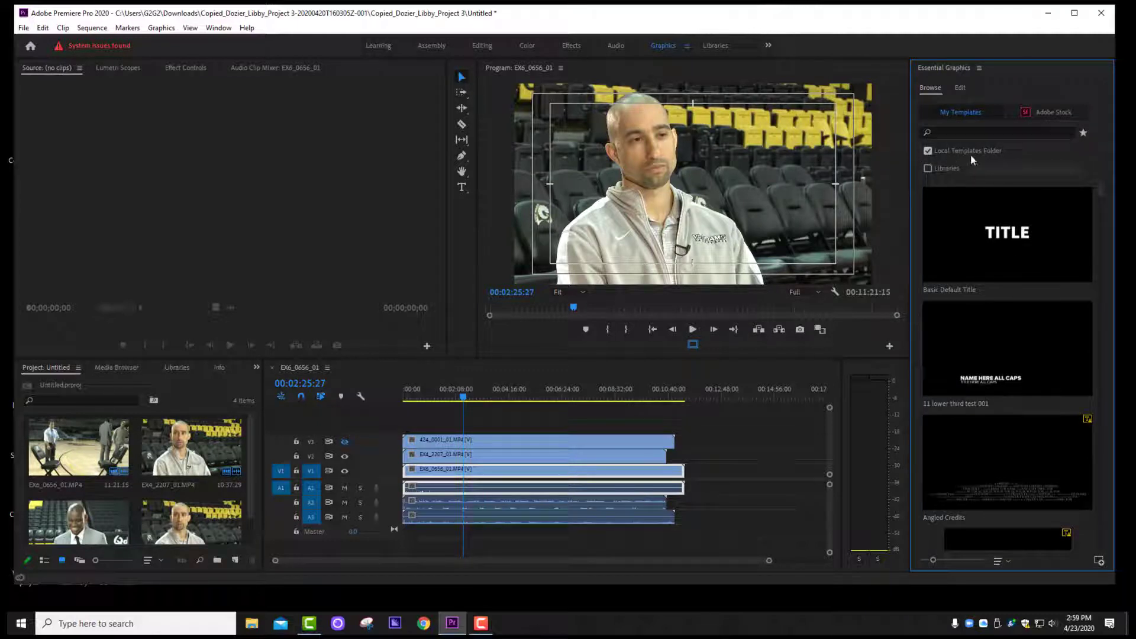
{"action": "scroll", "coordinate": [1007, 243], "scroll_direction": "down", "scroll_amount": 5}
{"action": "scroll", "coordinate": [1006, 243], "scroll_direction": "down", "scroll_amount": 10}
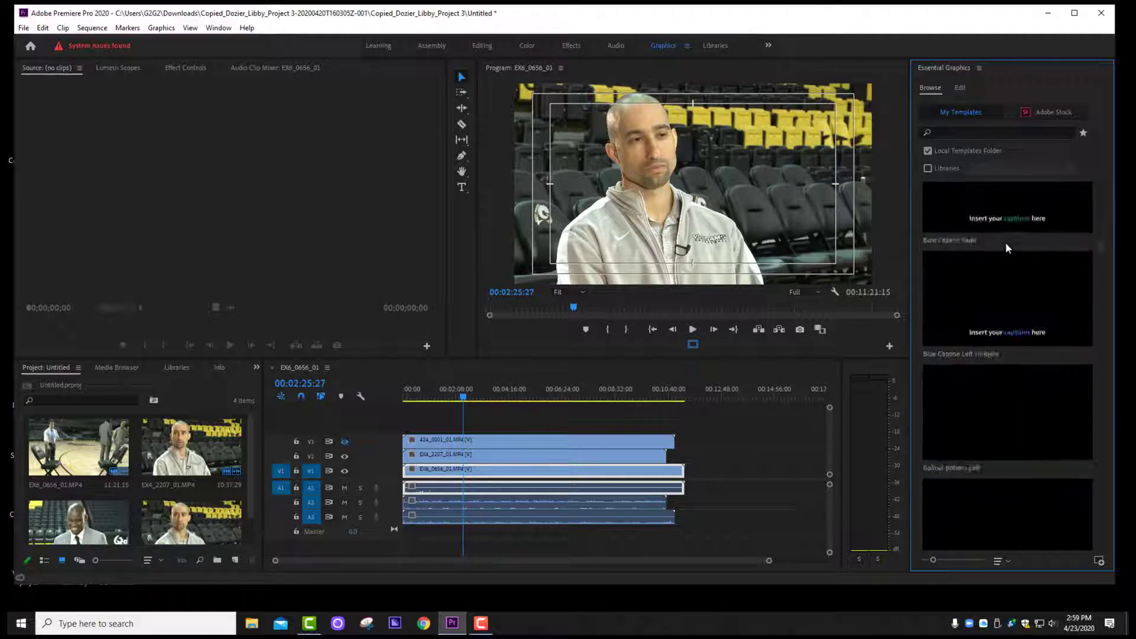
{"action": "scroll", "coordinate": [1007, 247], "scroll_direction": "up", "scroll_amount": 10}
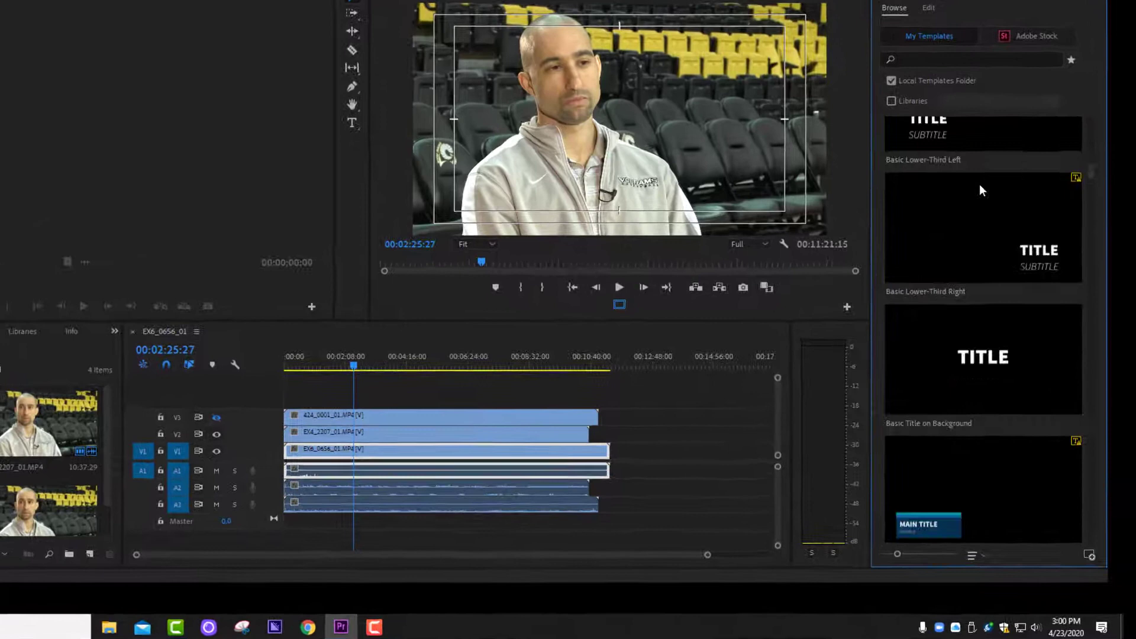
{"action": "scroll", "coordinate": [978, 184], "scroll_direction": "up", "scroll_amount": 5}
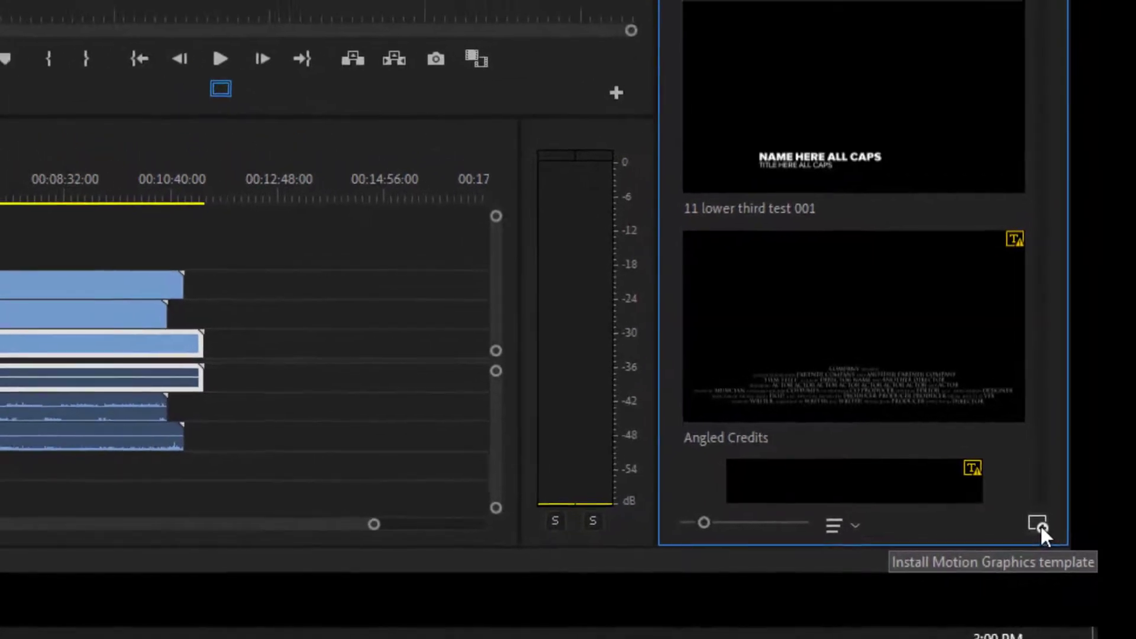
Install the LOCATER motion graphics template from the Gogrts folder on the C: drive.
{"action": "left_click", "coordinate": [1040, 526]}
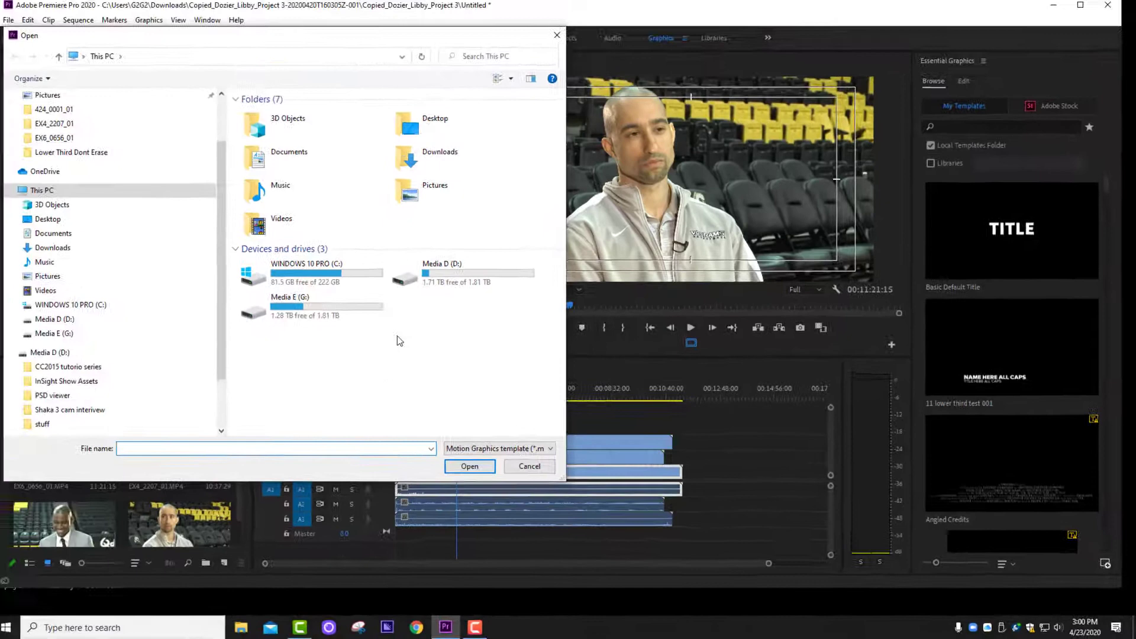
{"action": "double_click", "coordinate": [300, 282]}
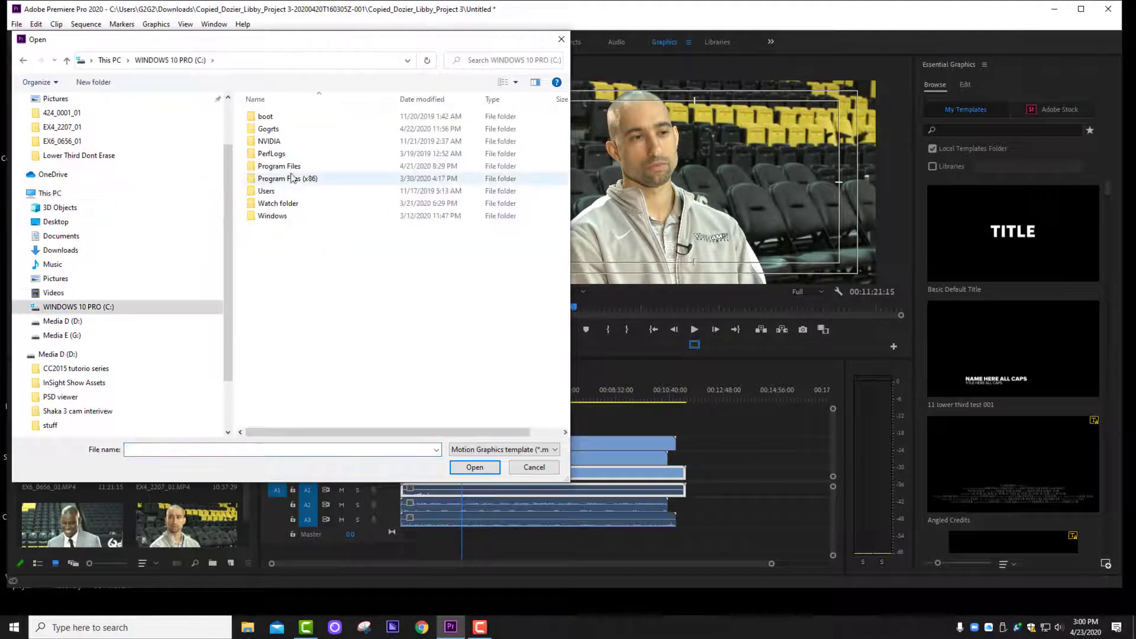
{"action": "left_click", "coordinate": [268, 130]}
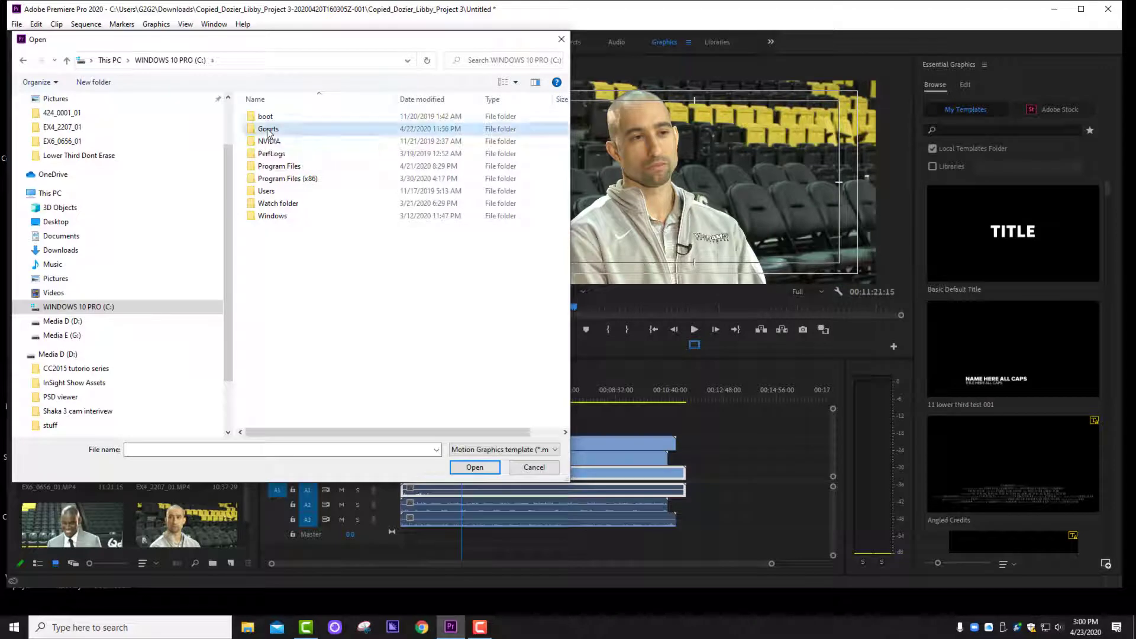
{"action": "left_click", "coordinate": [268, 131]}
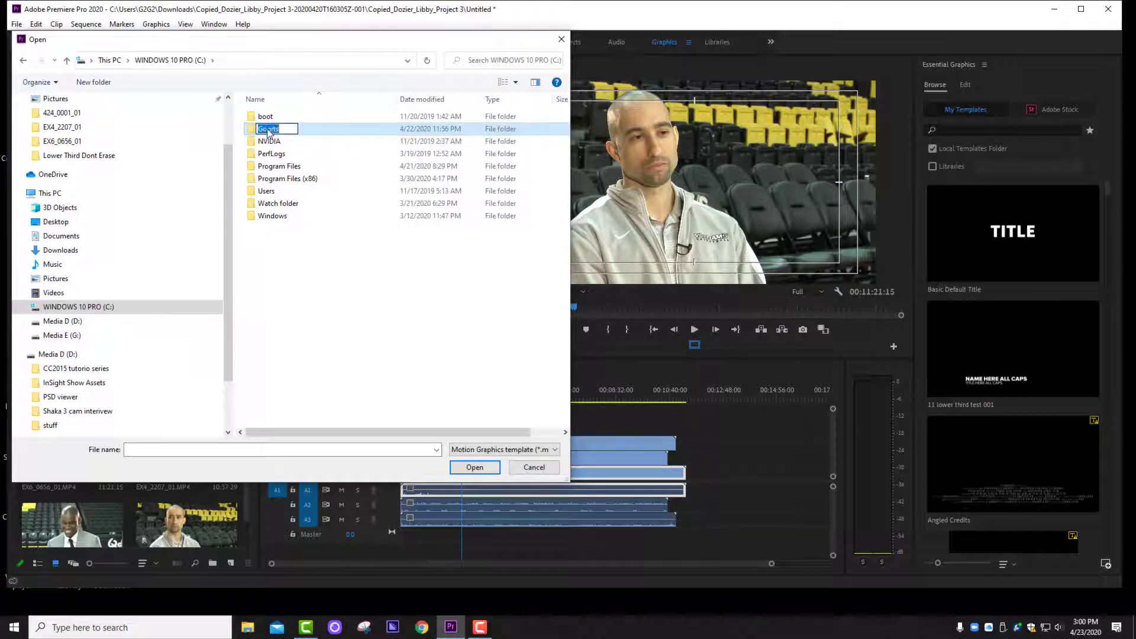
{"action": "left_click", "coordinate": [253, 133]}
{"action": "double_click", "coordinate": [253, 133]}
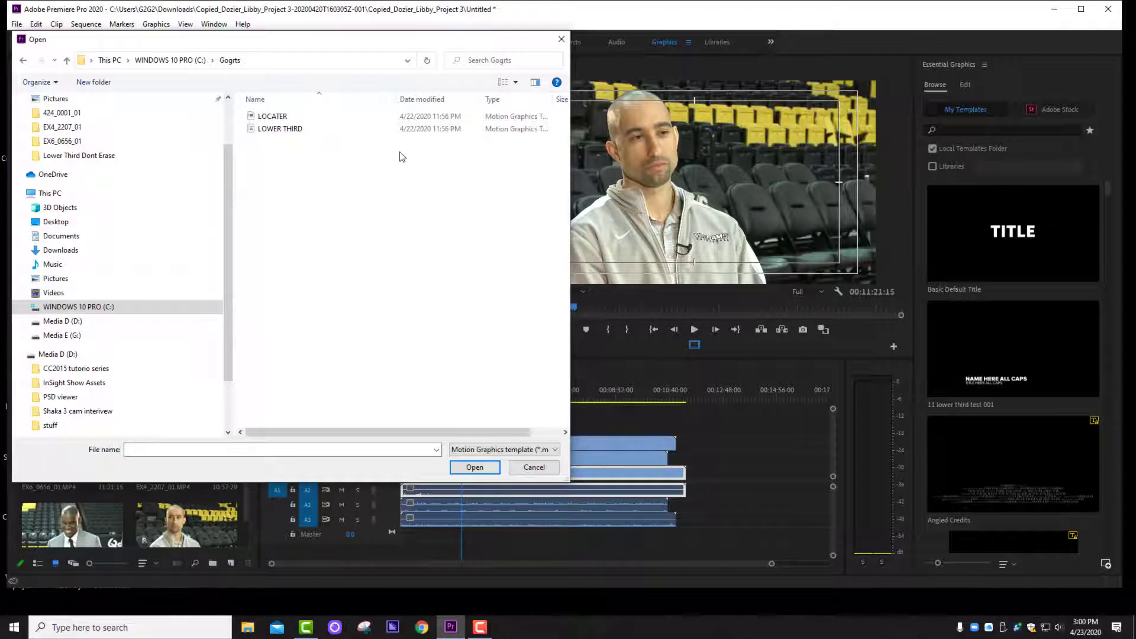
{"action": "left_click", "coordinate": [271, 117]}
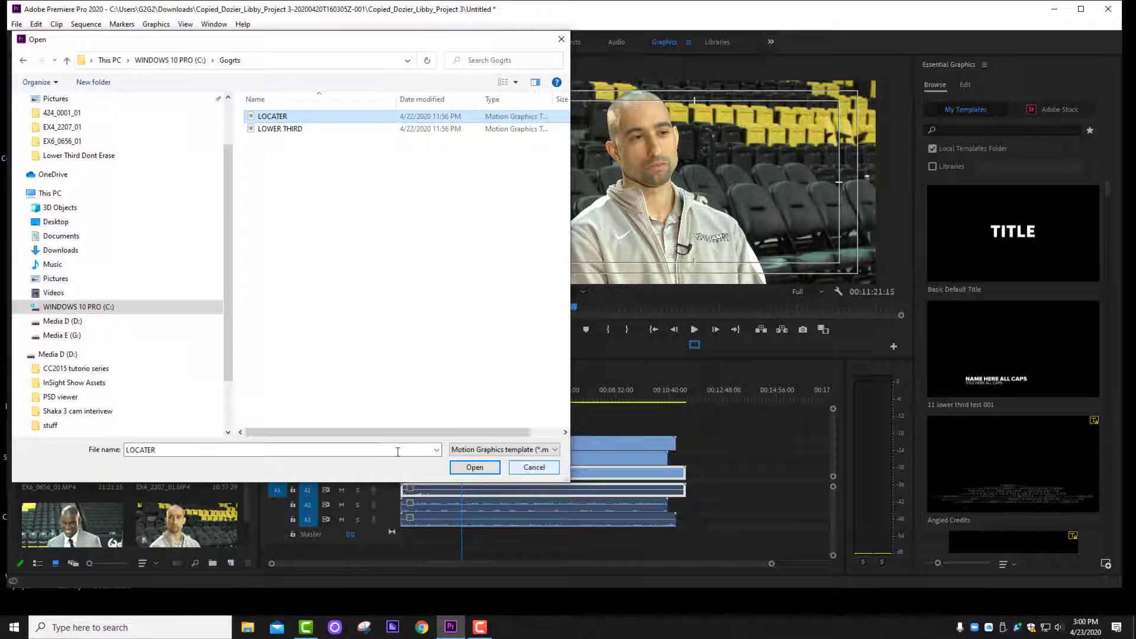
{"action": "left_click", "coordinate": [475, 467]}
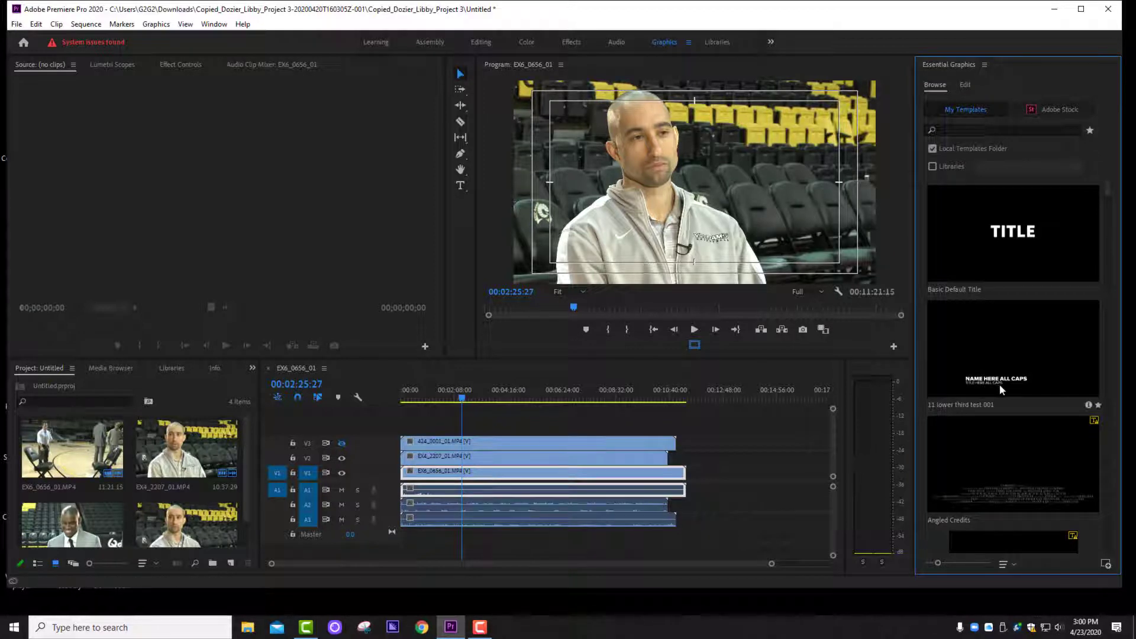
Mark the installed LOCATER template as a favorite and check the favorites-only view before restoring the full template list.
{"action": "scroll", "coordinate": [999, 386], "scroll_direction": "down", "scroll_amount": 5}
{"action": "scroll", "coordinate": [999, 384], "scroll_direction": "down", "scroll_amount": 15}
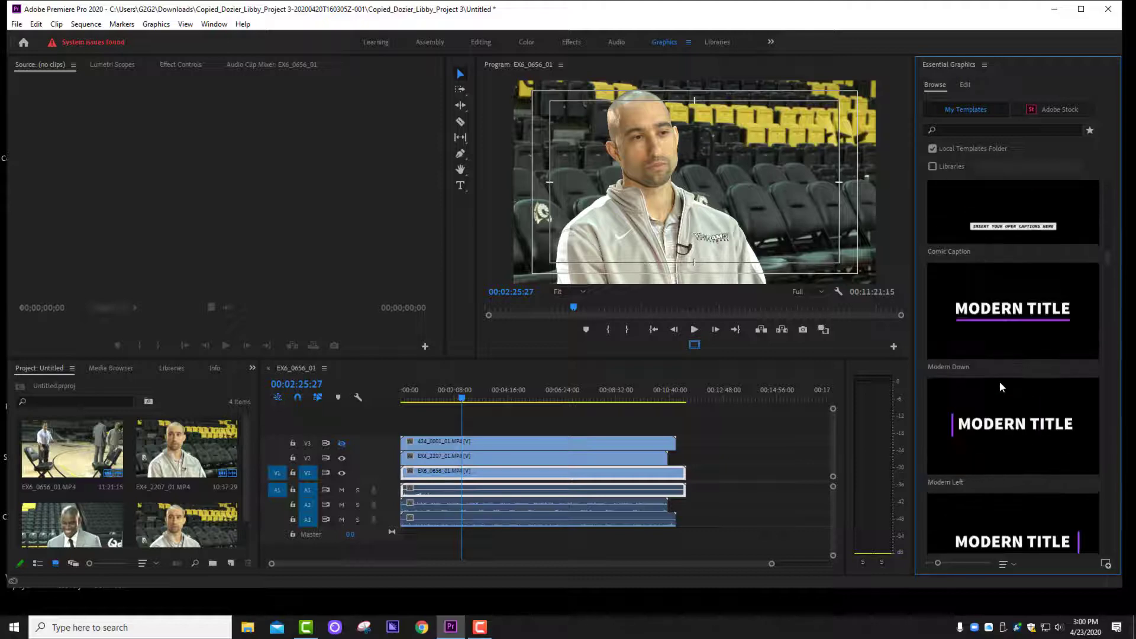
{"action": "scroll", "coordinate": [1000, 386], "scroll_direction": "up", "scroll_amount": 10}
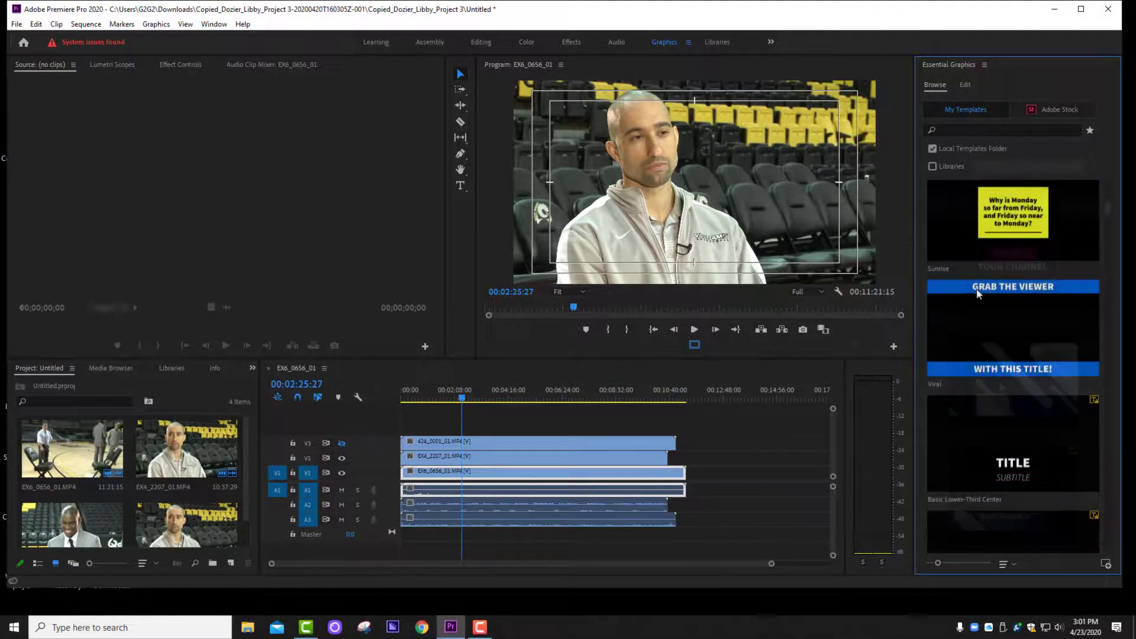
{"action": "scroll", "coordinate": [978, 293], "scroll_direction": "up", "scroll_amount": 5}
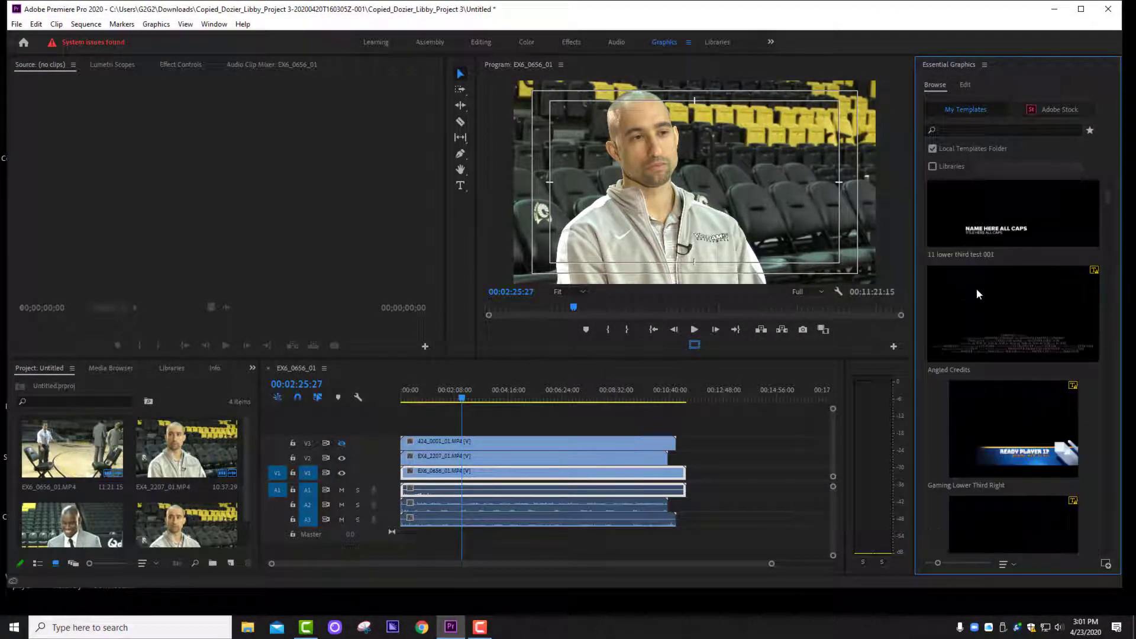
{"action": "scroll", "coordinate": [977, 292], "scroll_direction": "up", "scroll_amount": 1}
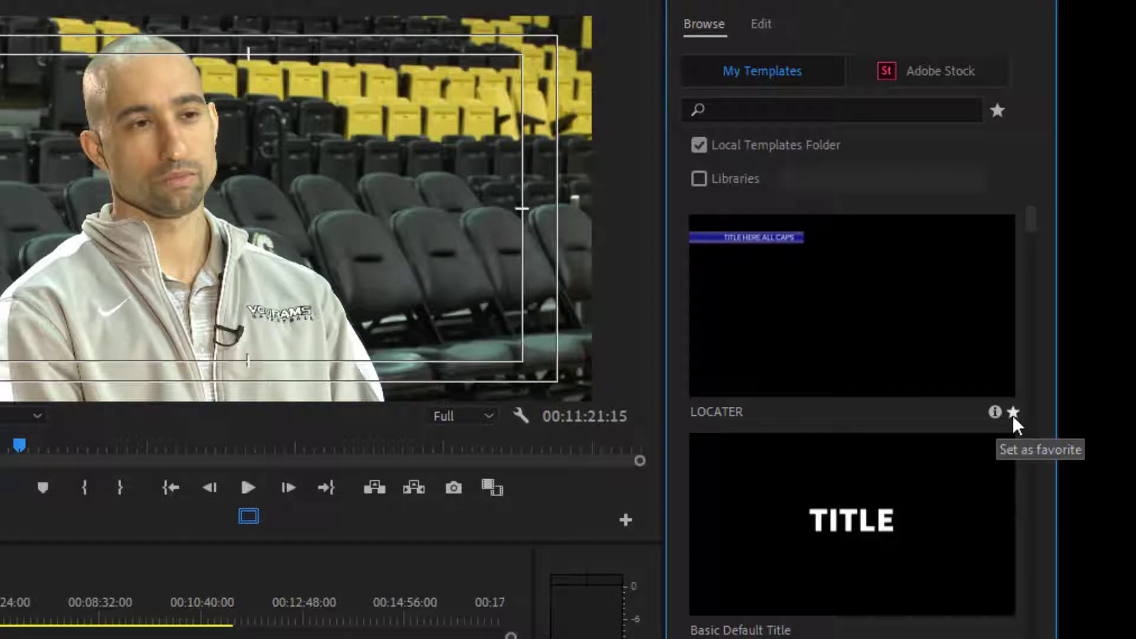
{"action": "left_click", "coordinate": [1013, 413]}
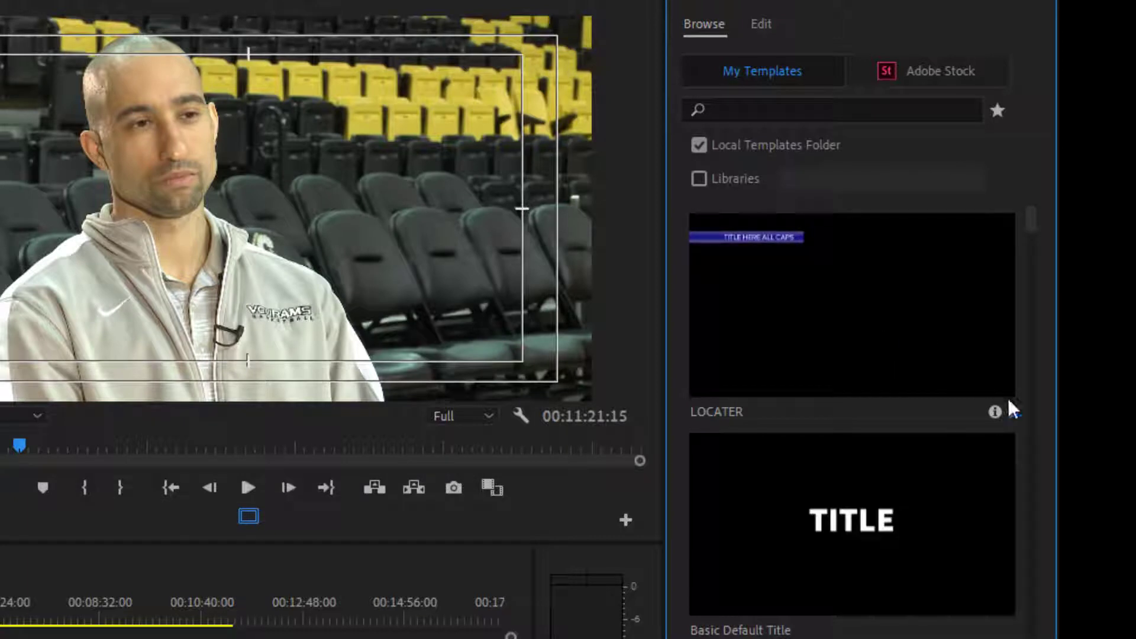
{"action": "left_click", "coordinate": [996, 111]}
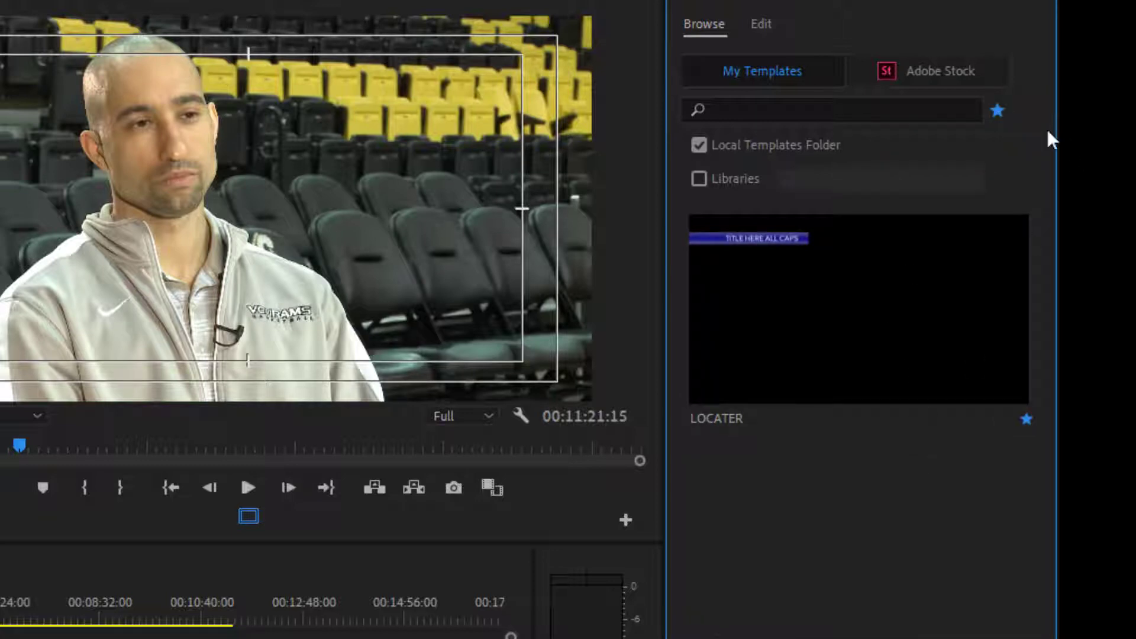
{"action": "left_click", "coordinate": [998, 110]}
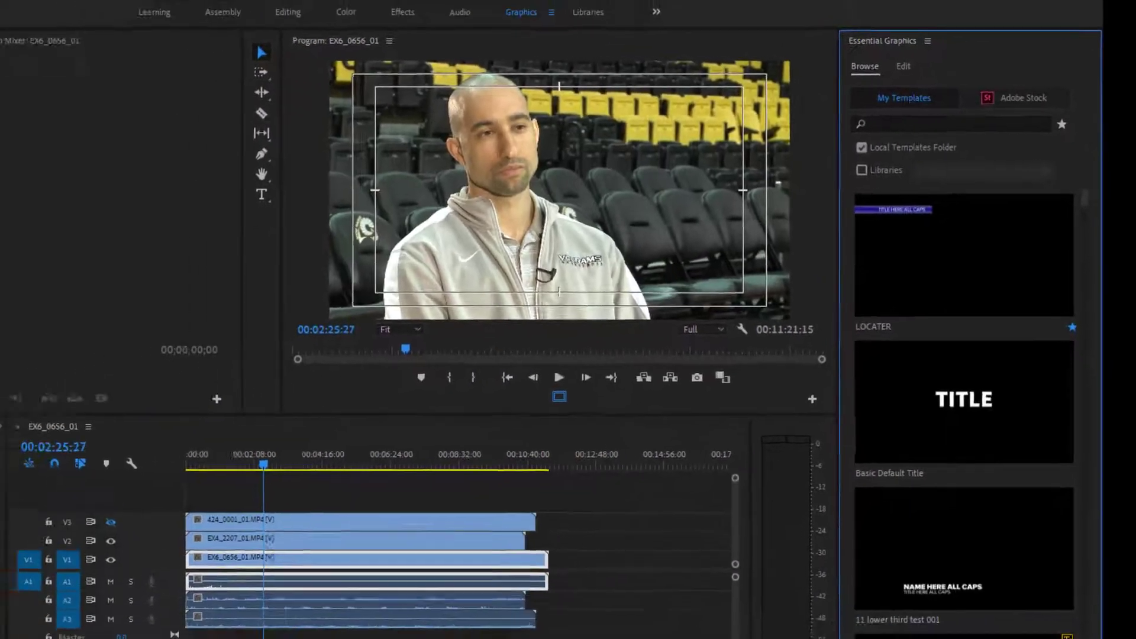
Install the LOWER THIRD motion graphics template from the Gogrts folder.
{"action": "left_click", "coordinate": [1106, 564]}
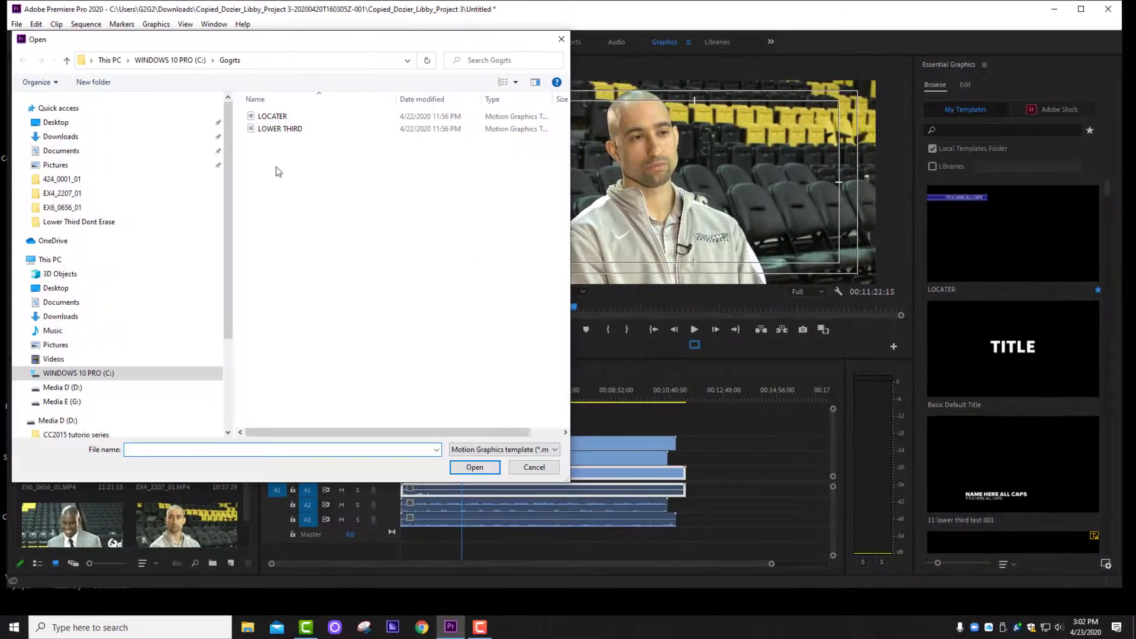
{"action": "left_click", "coordinate": [265, 129]}
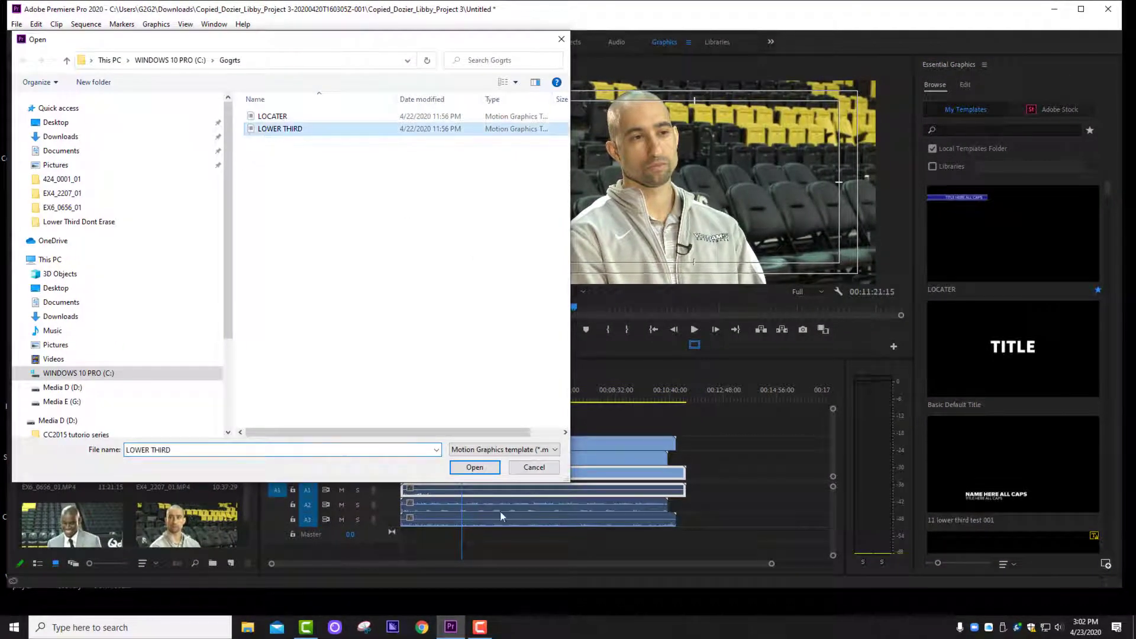
{"action": "left_click", "coordinate": [465, 468]}
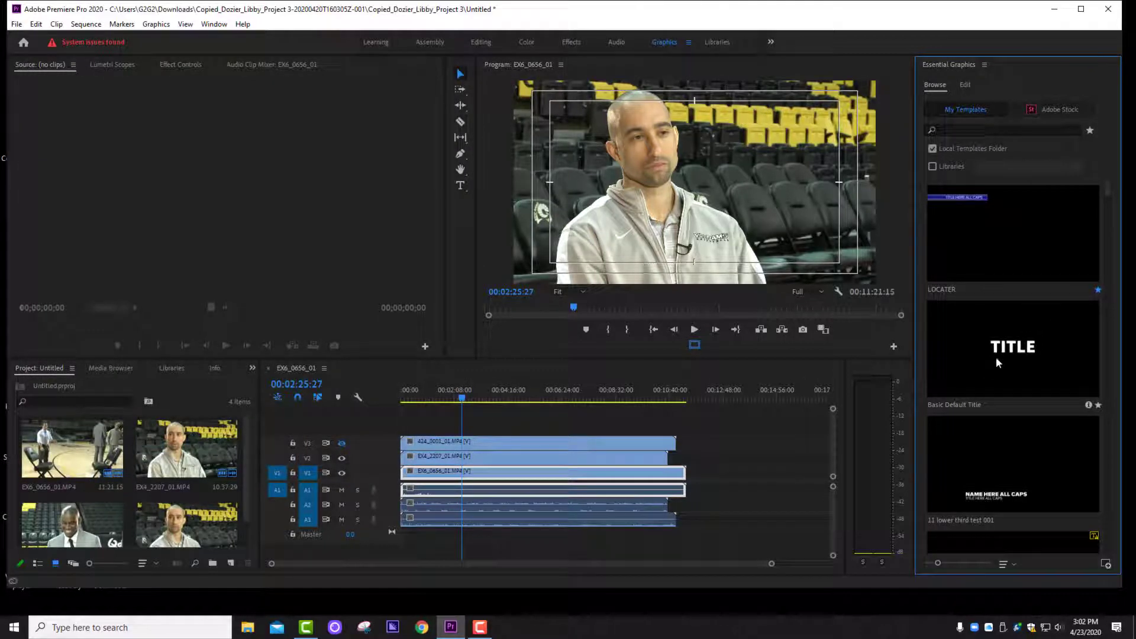
Mark the LOWER THIRD template as a favorite and limit the template list to favorites.
{"action": "scroll", "coordinate": [996, 357], "scroll_direction": "down", "scroll_amount": 5}
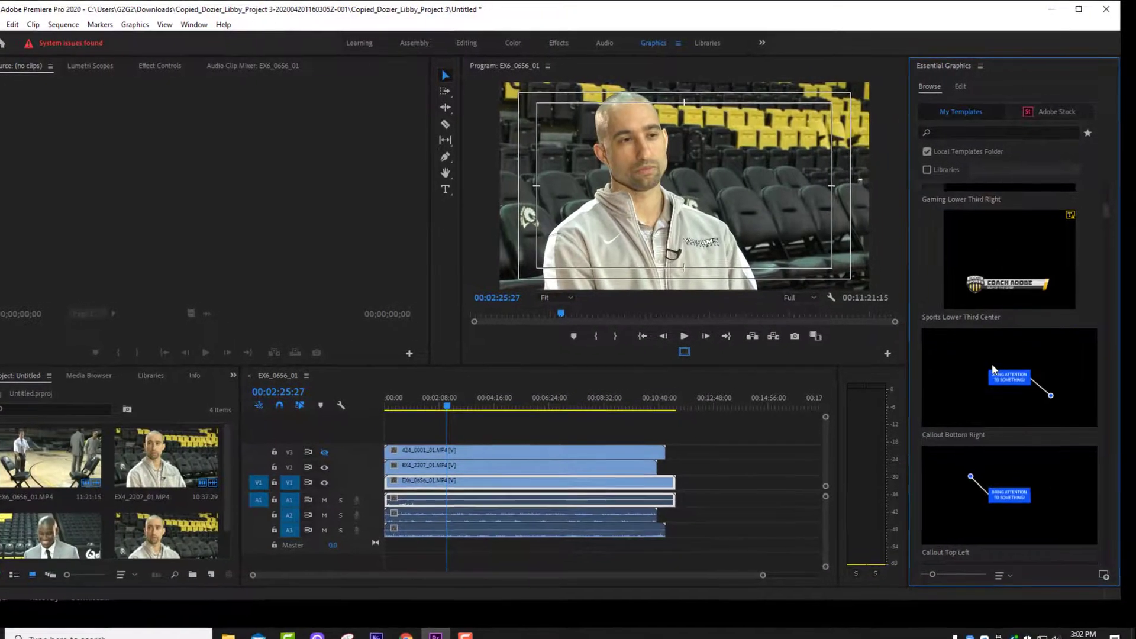
{"action": "scroll", "coordinate": [994, 370], "scroll_direction": "down", "scroll_amount": 3}
{"action": "scroll", "coordinate": [991, 364], "scroll_direction": "up", "scroll_amount": 5}
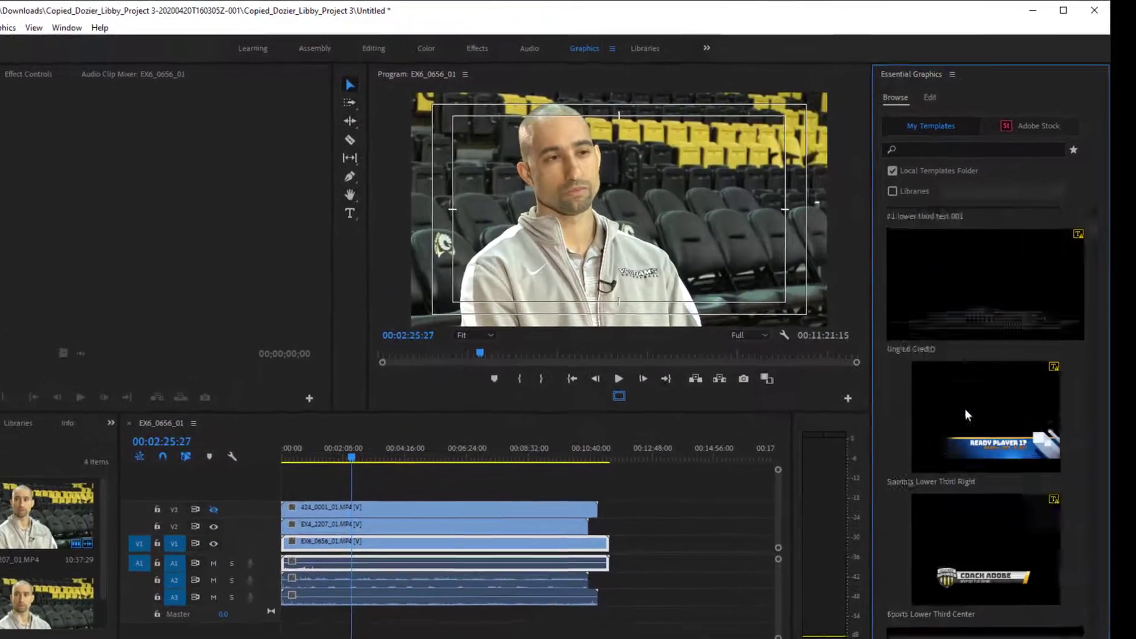
{"action": "scroll", "coordinate": [966, 414], "scroll_direction": "down", "scroll_amount": 3}
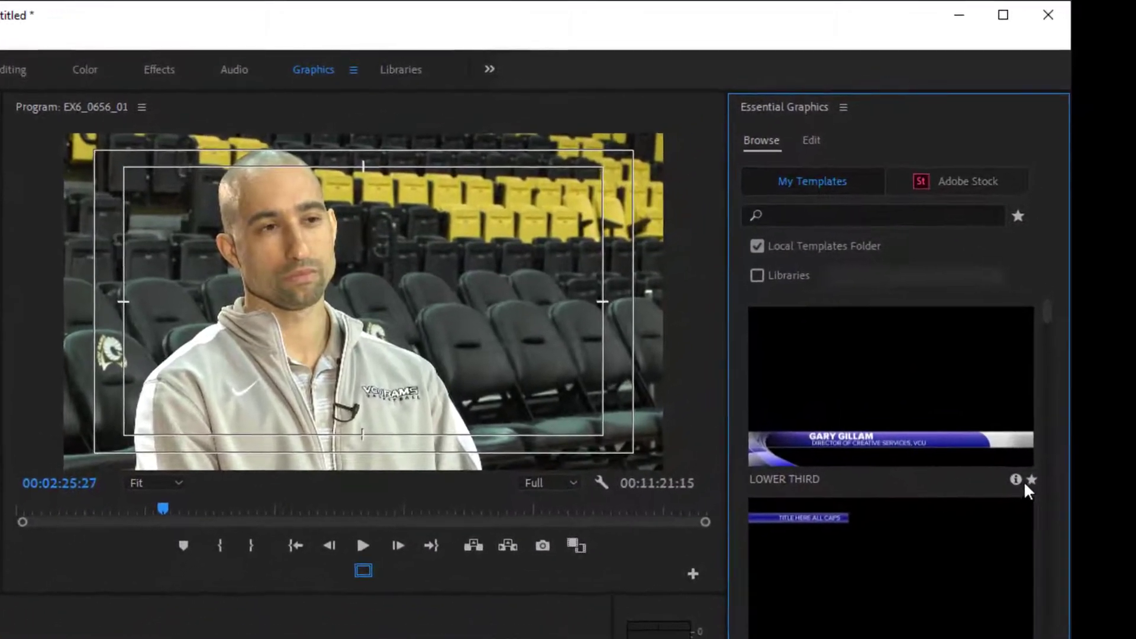
{"action": "left_click", "coordinate": [1031, 479]}
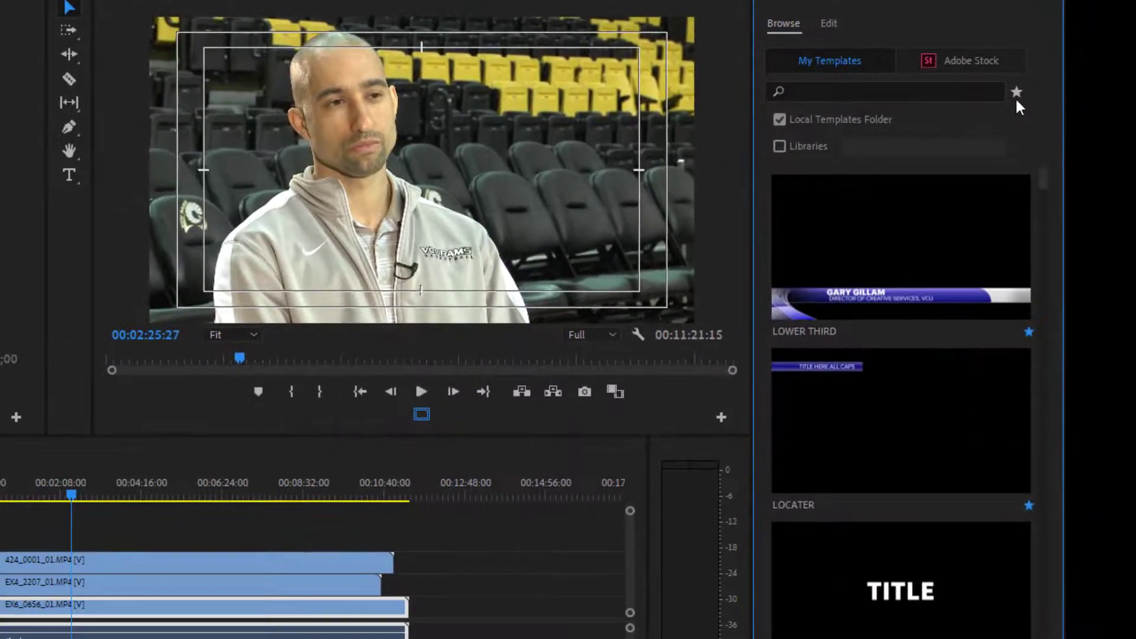
{"action": "left_click", "coordinate": [1015, 93]}
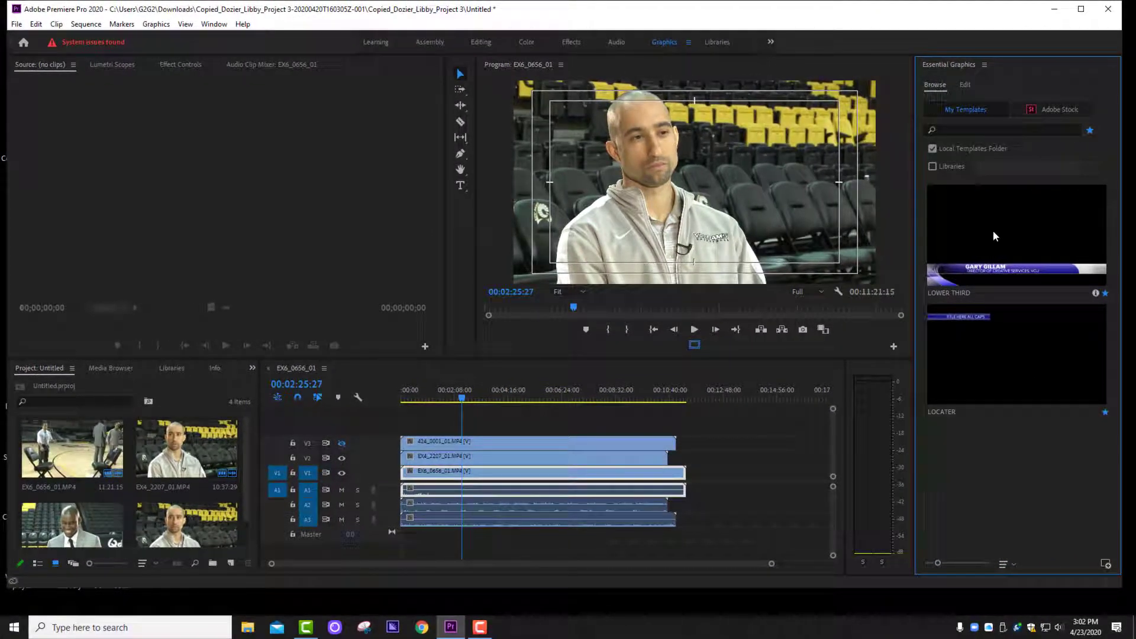
Place the LOWER THIRD template on a new V4 track above the interview clips and move the playhead onto it at 00:07:53:14.
{"action": "left_click_drag", "start_coordinate": [993, 230], "coordinate": [600, 419]}
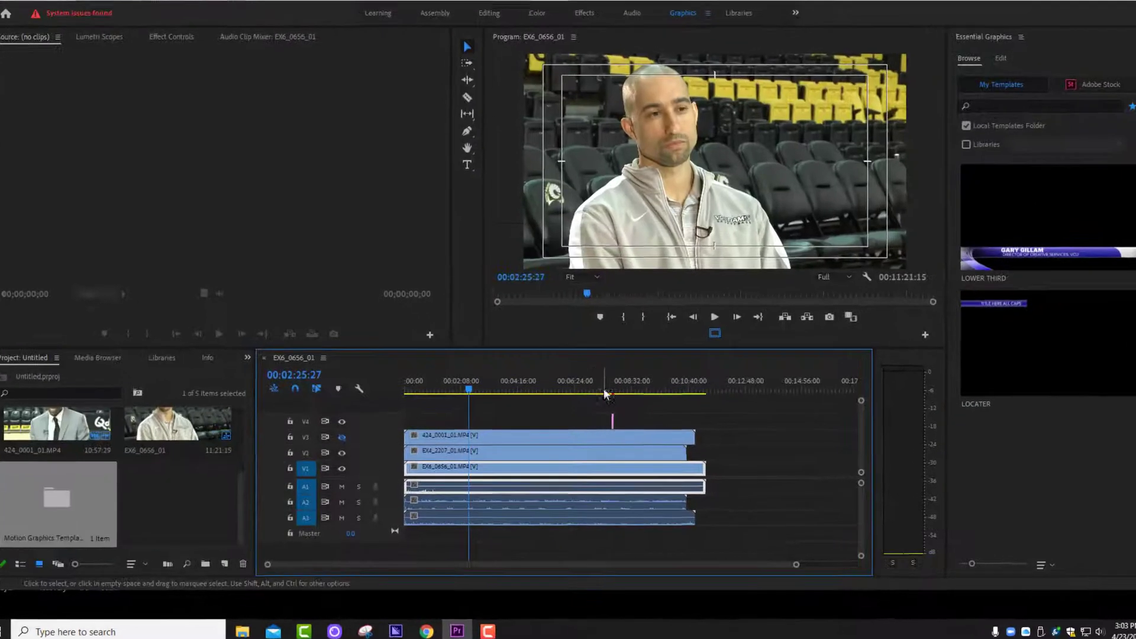
{"action": "left_click", "coordinate": [602, 395]}
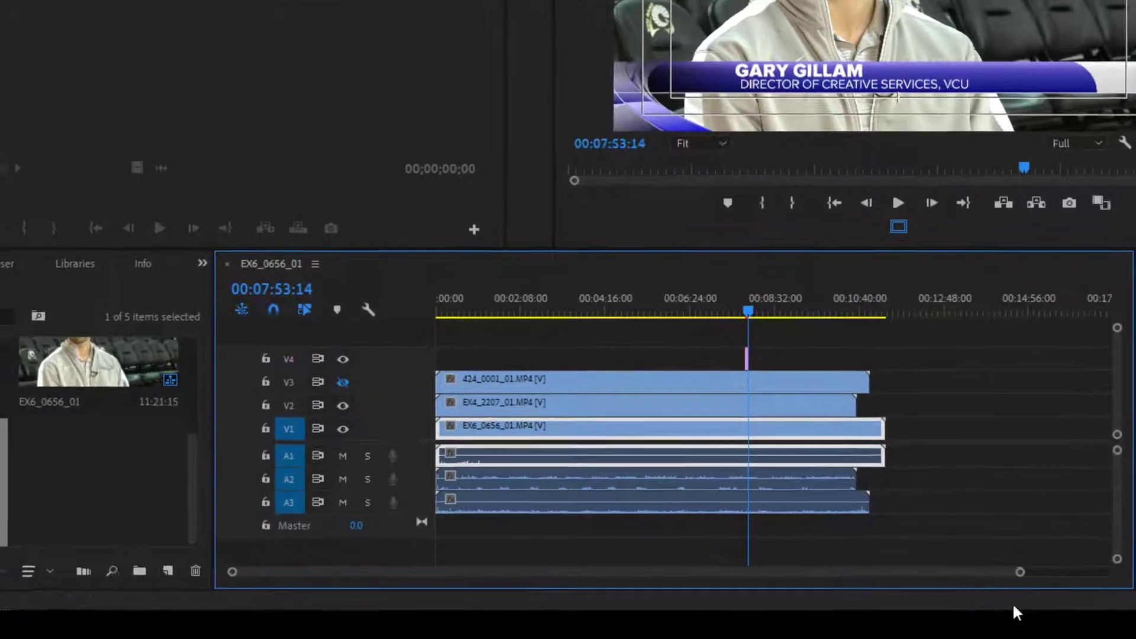
{"action": "left_click_drag", "start_coordinate": [961, 571], "coordinate": [774, 582]}
{"action": "left_click_drag", "start_coordinate": [861, 587], "coordinate": [736, 565]}
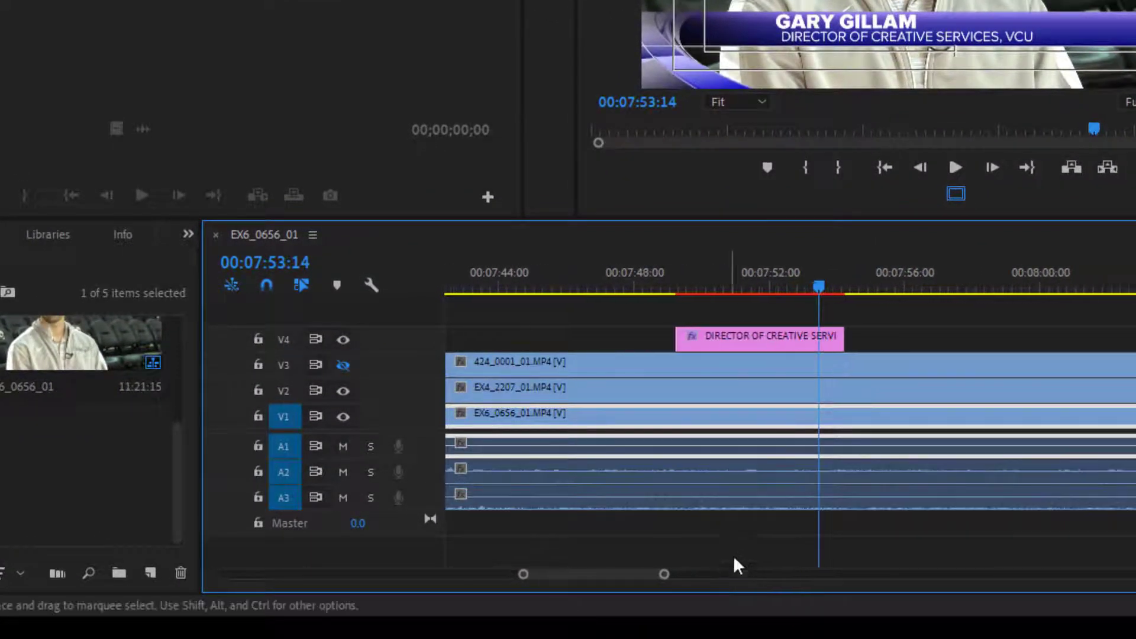
Select the lower-third graphic on V4 and display its clip information.
{"action": "left_click", "coordinate": [758, 335]}
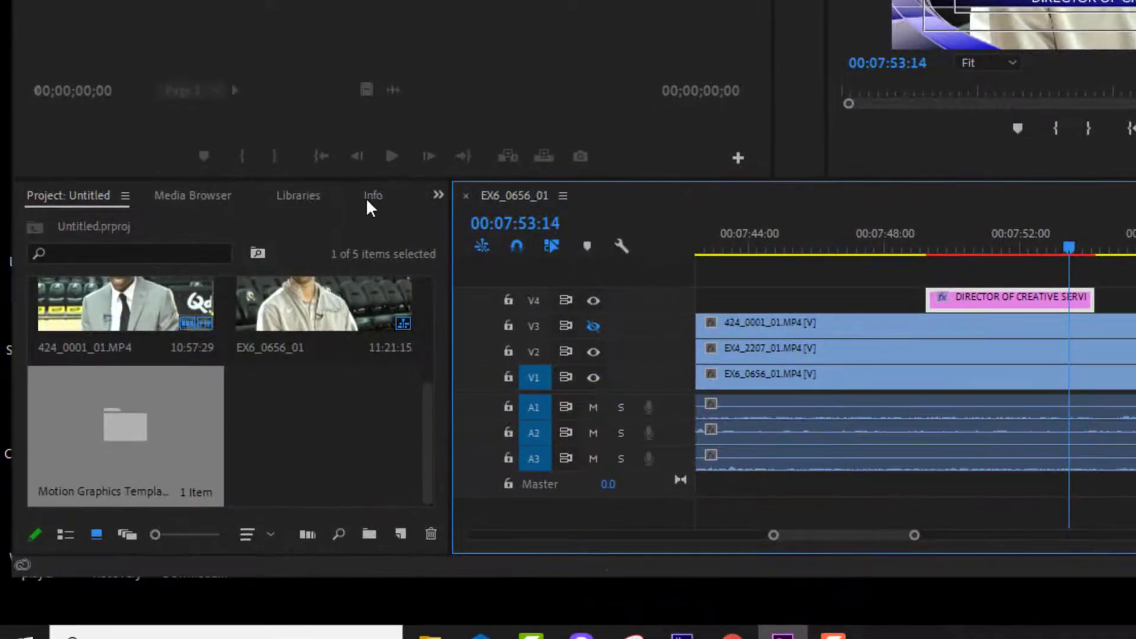
{"action": "left_click", "coordinate": [373, 196]}
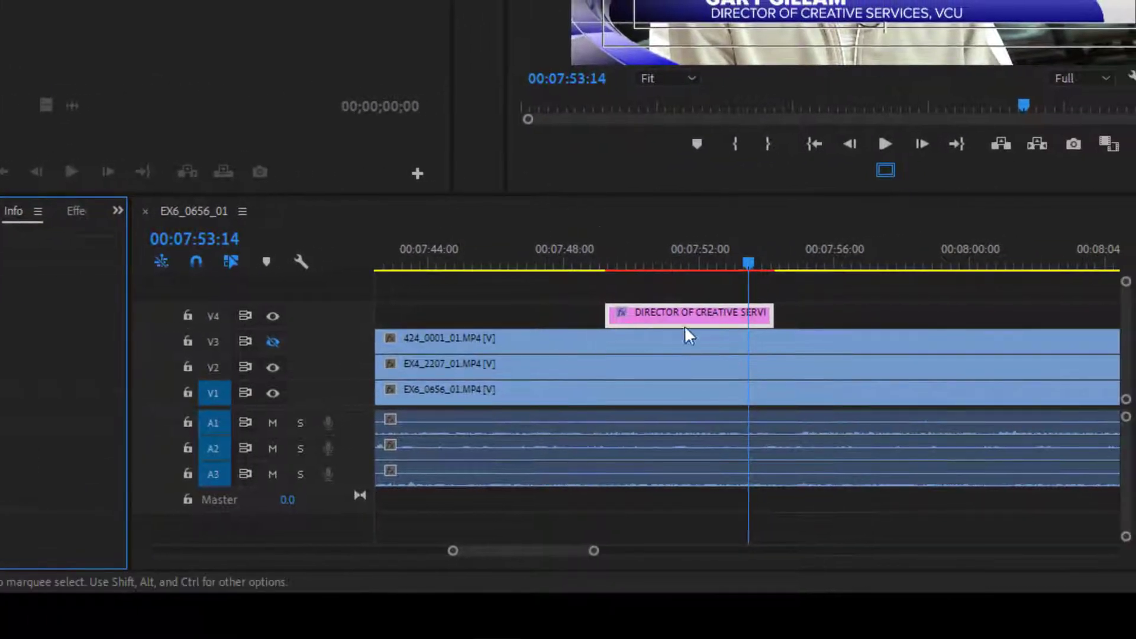
Apply the default transition to both ends of the lower-third graphic on V4 and play the sequence from about 00:07:49:01.
{"action": "left_click", "coordinate": [690, 316]}
{"action": "left_click", "coordinate": [689, 256]}
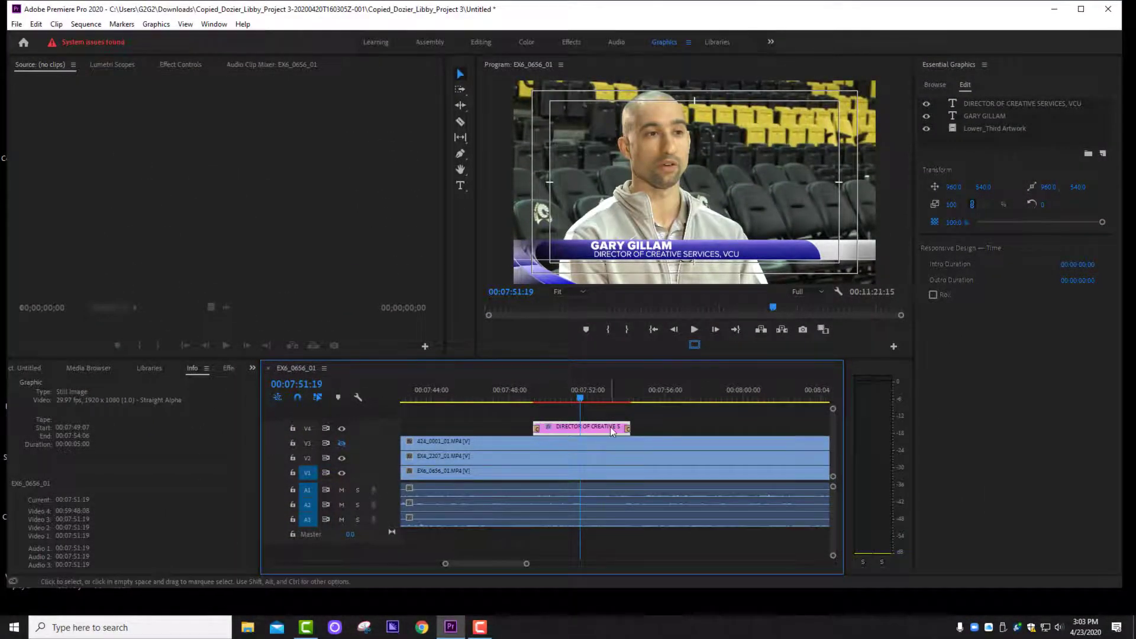
{"action": "left_click", "coordinate": [531, 399]}
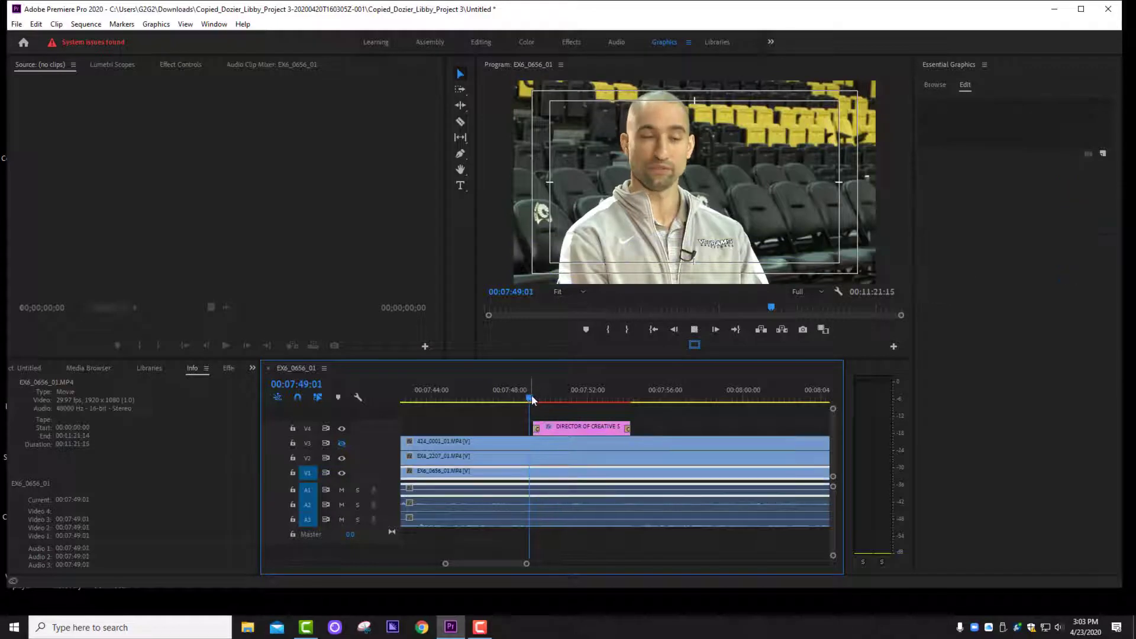
{"action": "key", "text": "space"}
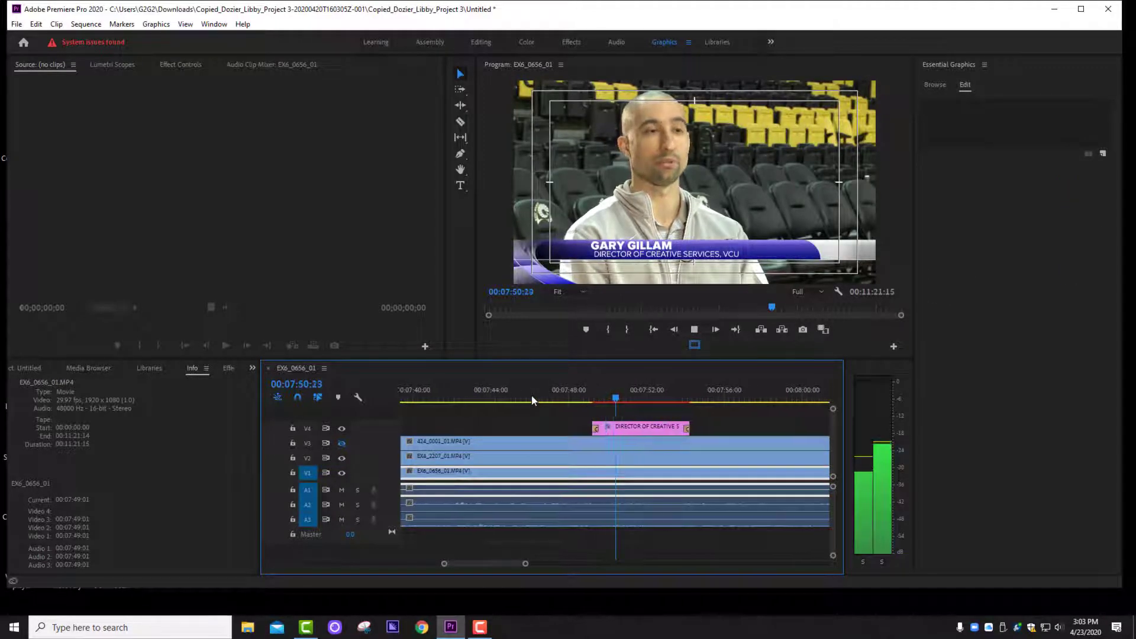
Mute audio tracks A1, A2 and A3, stop playback, and move the playhead back onto the lower third at 00:07:50:24.
{"action": "left_click", "coordinate": [341, 520]}
{"action": "left_click", "coordinate": [342, 505]}
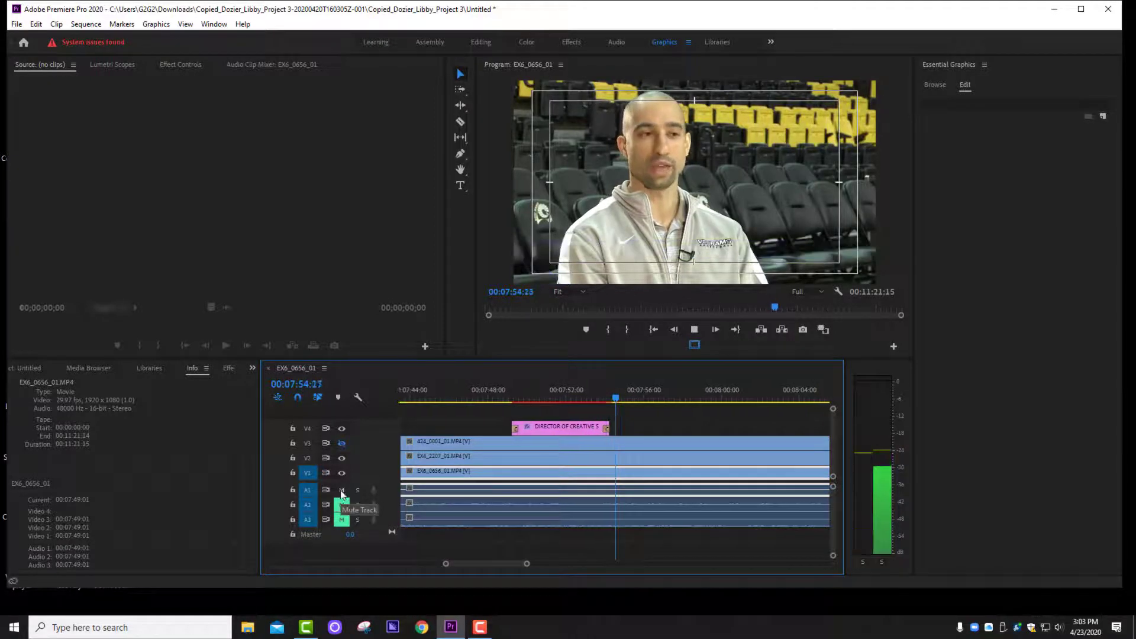
{"action": "left_click", "coordinate": [341, 490]}
{"action": "left_click", "coordinate": [615, 401]}
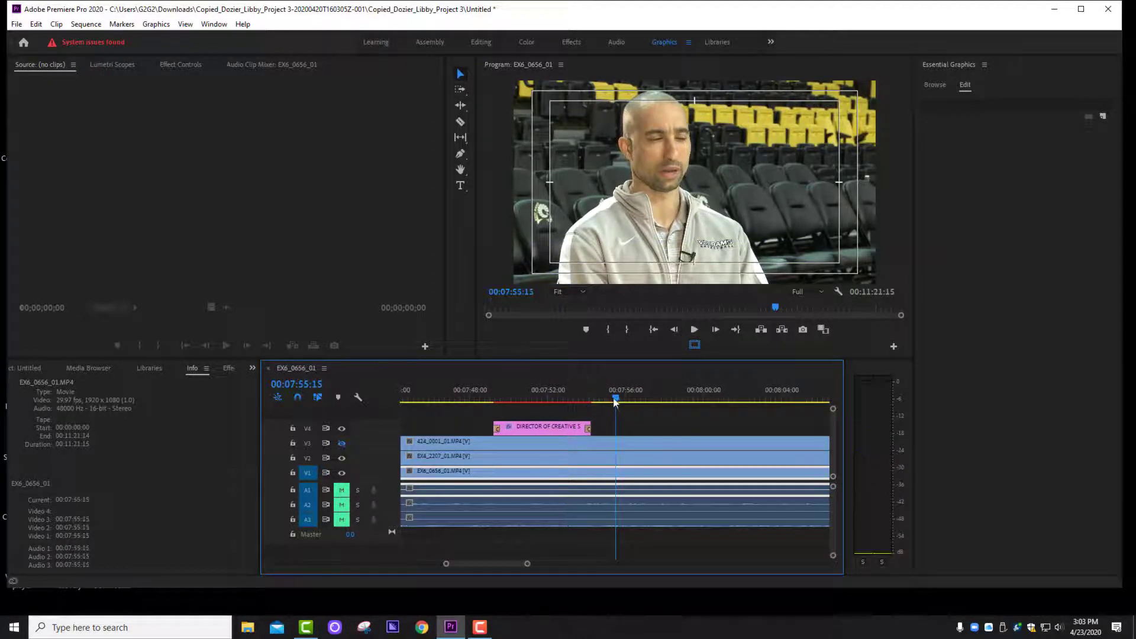
{"action": "left_click_drag", "start_coordinate": [616, 401], "coordinate": [524, 424]}
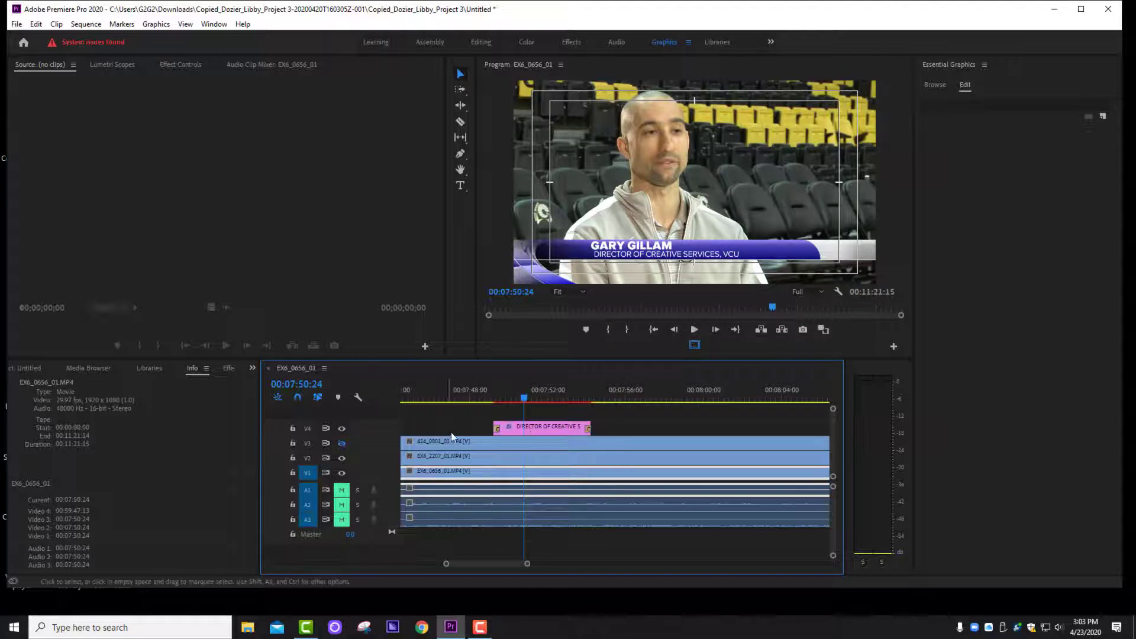
{"action": "scroll", "coordinate": [452, 436], "scroll_direction": "up", "scroll_amount": 3}
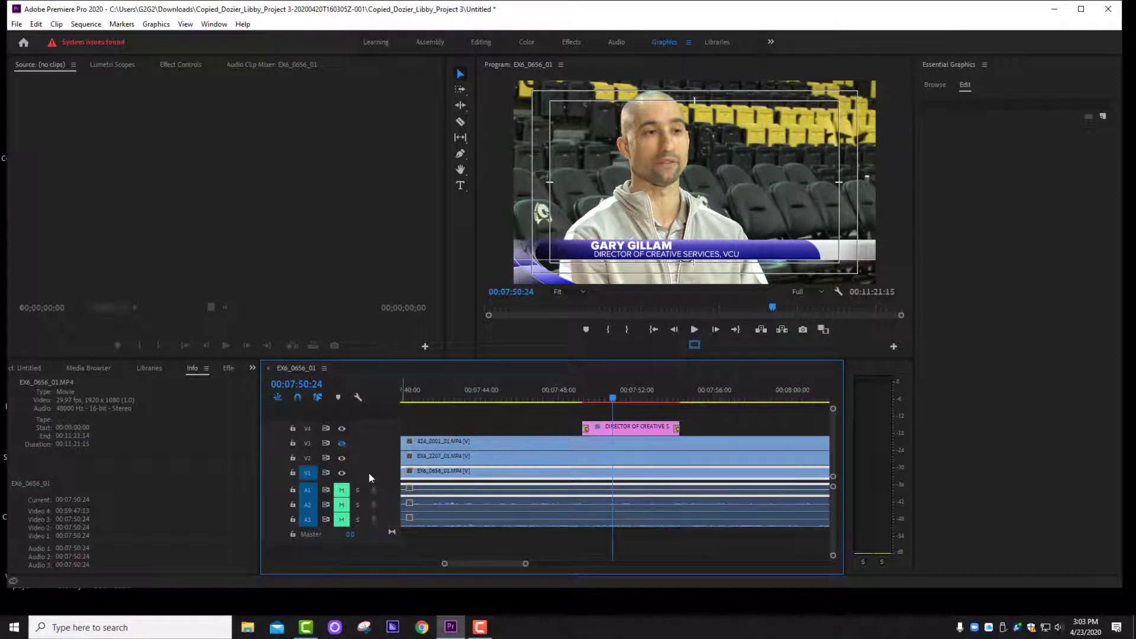
Toggle the output of video tracks V3, V2 and V4 to compare the camera angles with and without the lower third.
{"action": "left_click", "coordinate": [341, 445]}
{"action": "left_click", "coordinate": [342, 458]}
{"action": "left_click", "coordinate": [342, 443]}
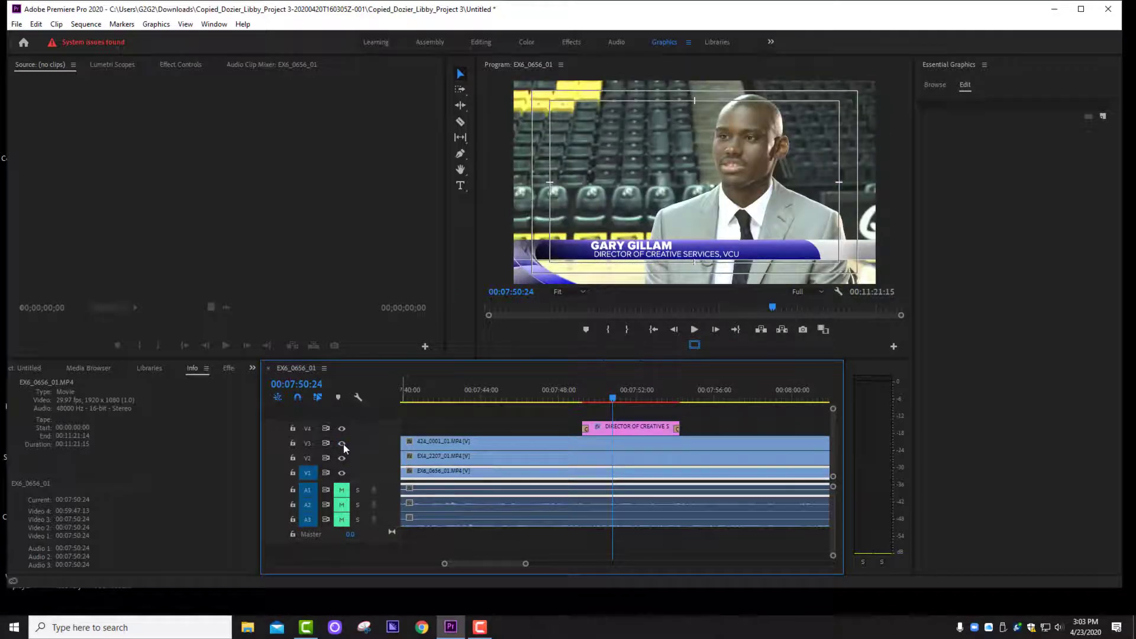
{"action": "left_click", "coordinate": [342, 444]}
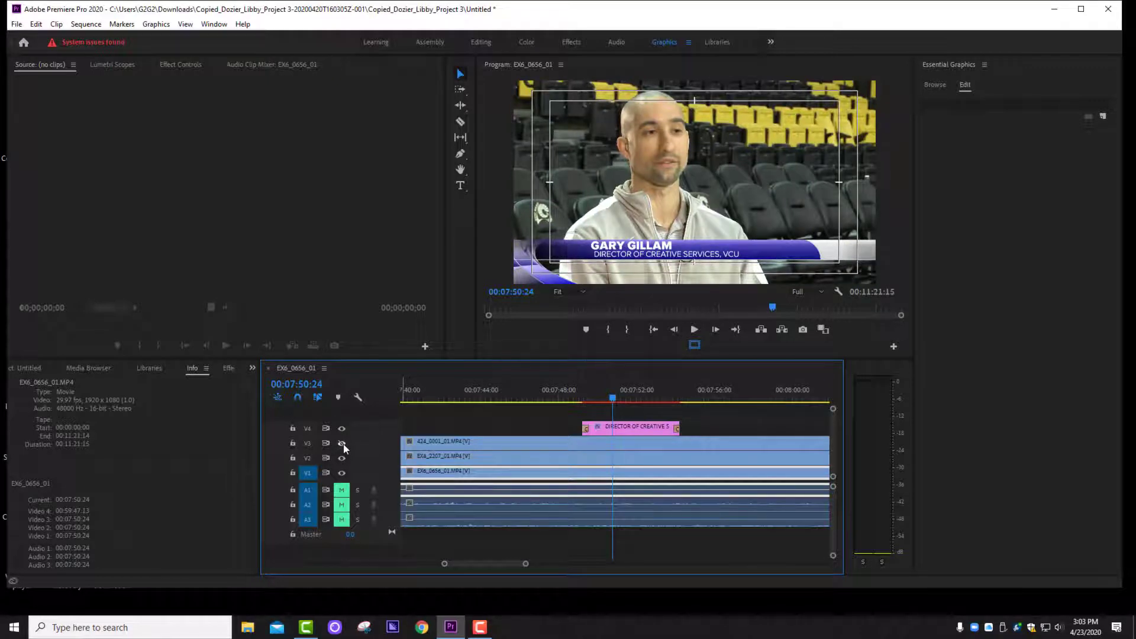
{"action": "left_click", "coordinate": [342, 429]}
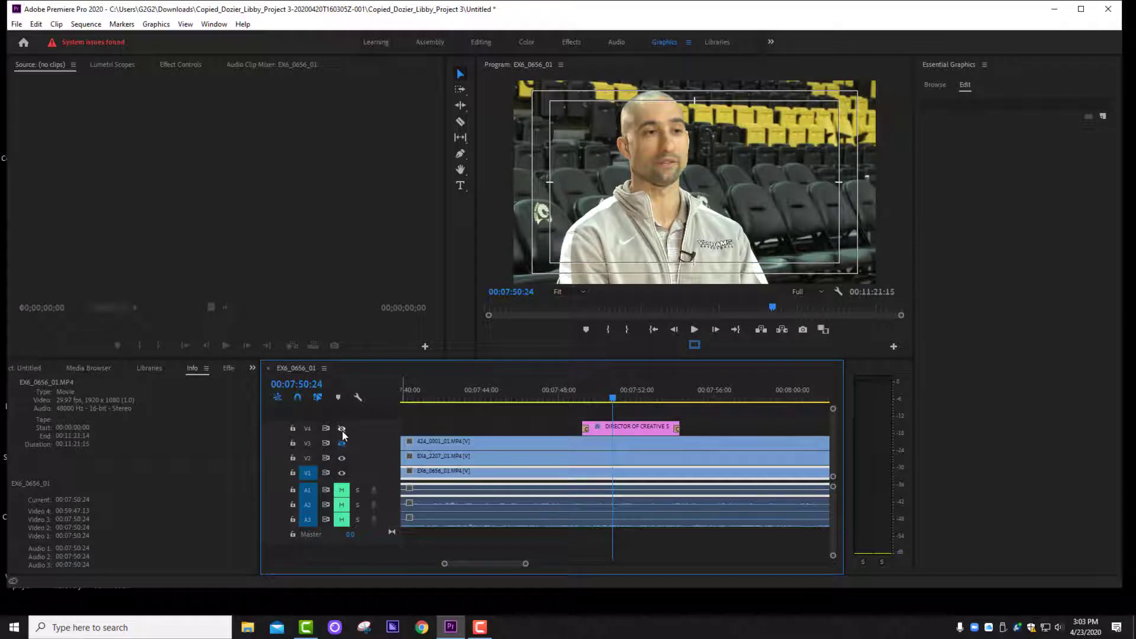
{"action": "left_click", "coordinate": [342, 459]}
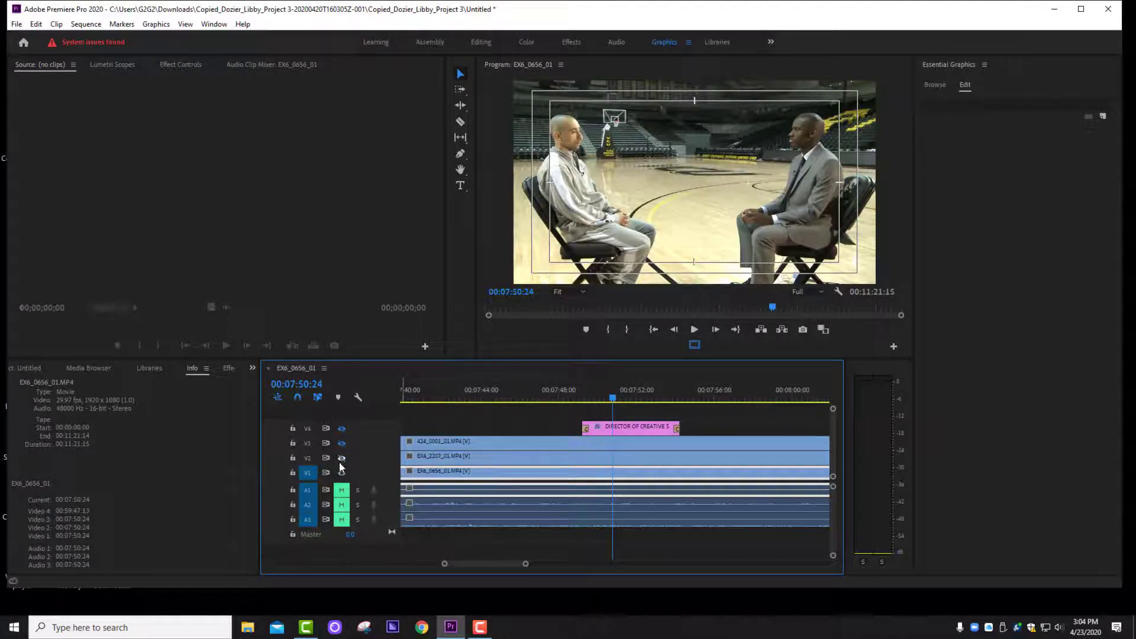
Turn on the output of video tracks V2, V3 and V4.
{"action": "left_click", "coordinate": [342, 458]}
{"action": "left_click", "coordinate": [341, 443]}
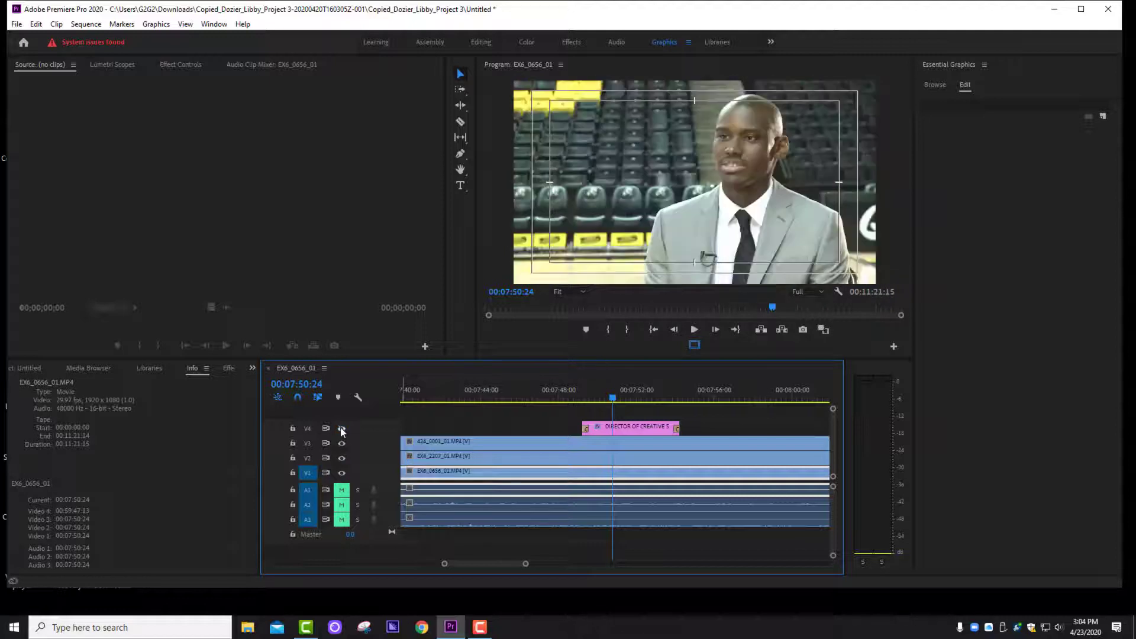
{"action": "left_click", "coordinate": [341, 428]}
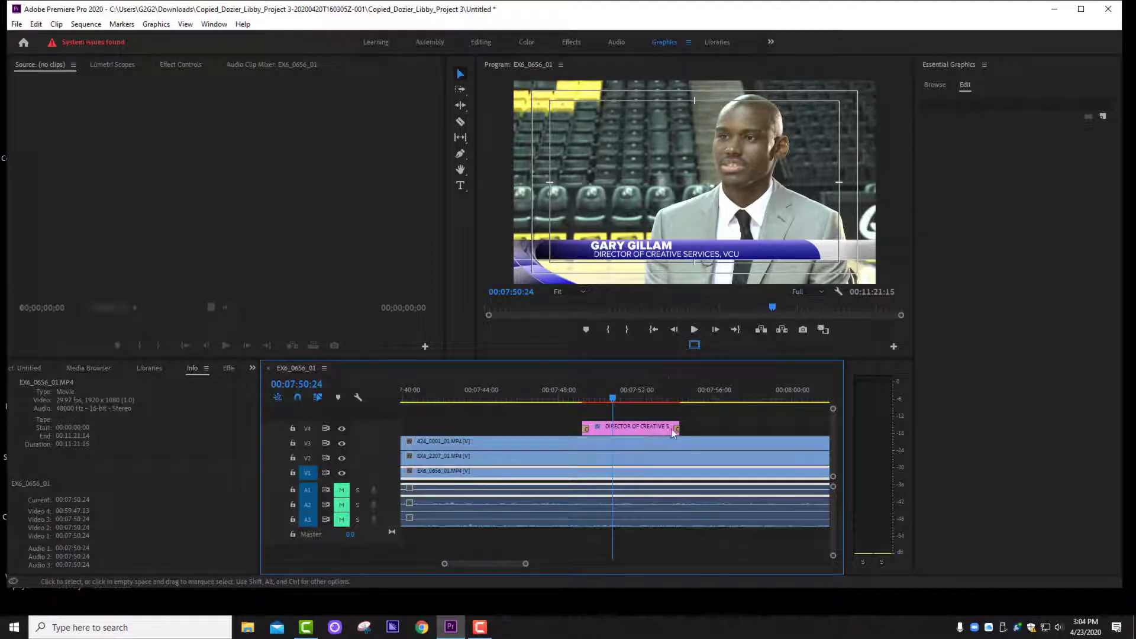
Set the Video Transition Default Duration to 10 frames in the Timeline preferences.
{"action": "left_click", "coordinate": [625, 434]}
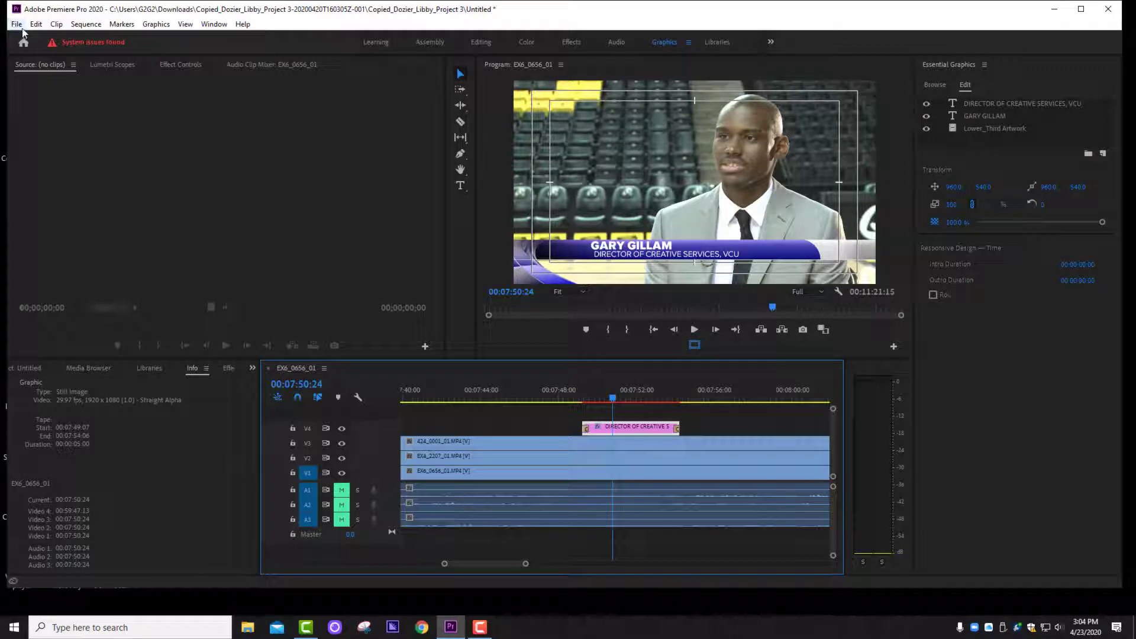
{"action": "left_click", "coordinate": [17, 25]}
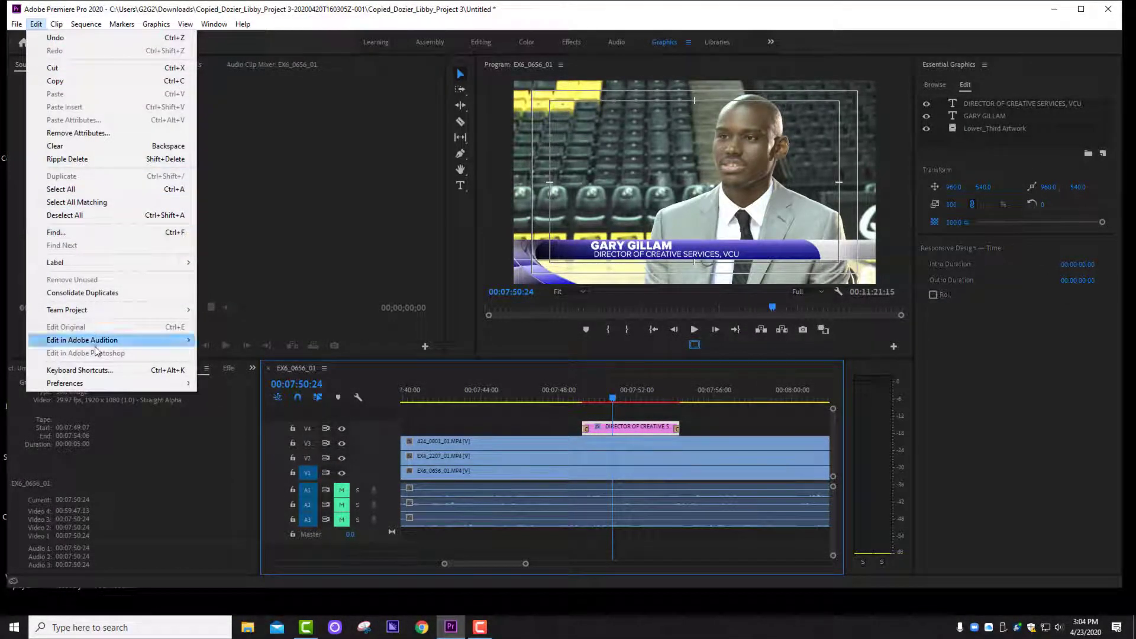
{"action": "mouse_move", "coordinate": [81, 388]}
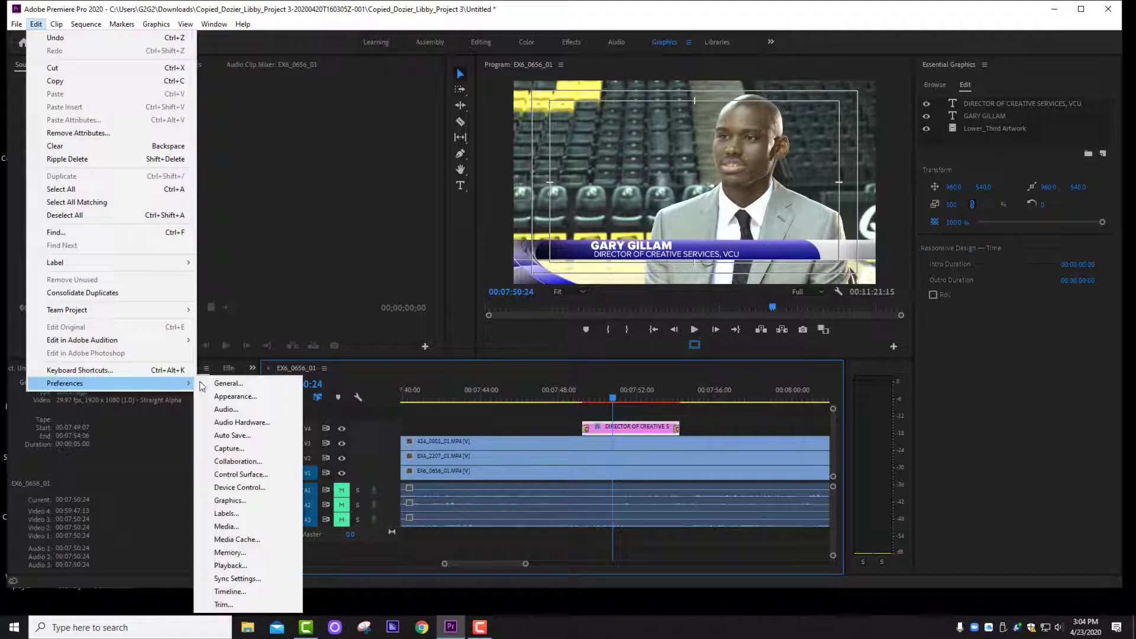
{"action": "left_click", "coordinate": [229, 383]}
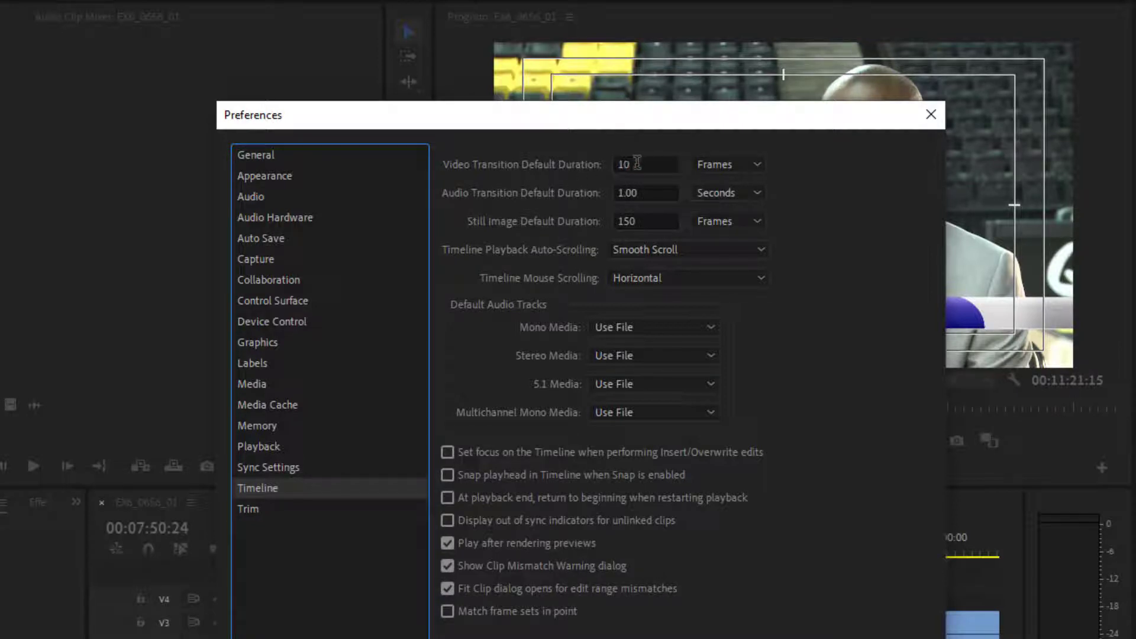
{"action": "double_click", "coordinate": [625, 164]}
{"action": "type", "text": "10"}
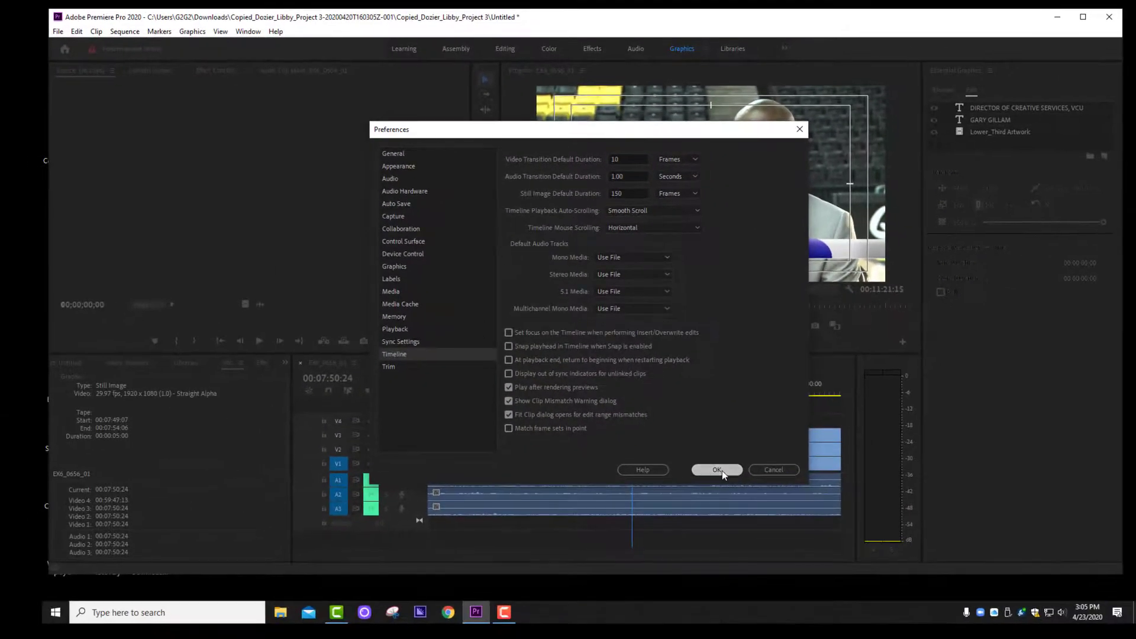
{"action": "left_click", "coordinate": [716, 470]}
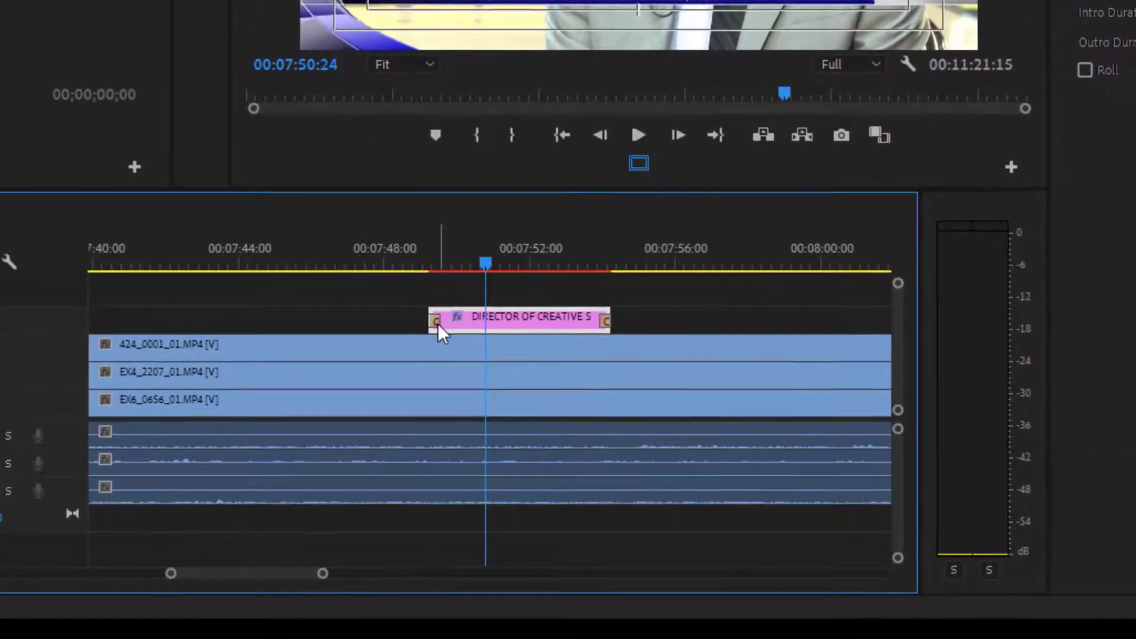
Clear the transitions at the start and end of the lower-third graphic on V4.
{"action": "right_click", "coordinate": [436, 322]}
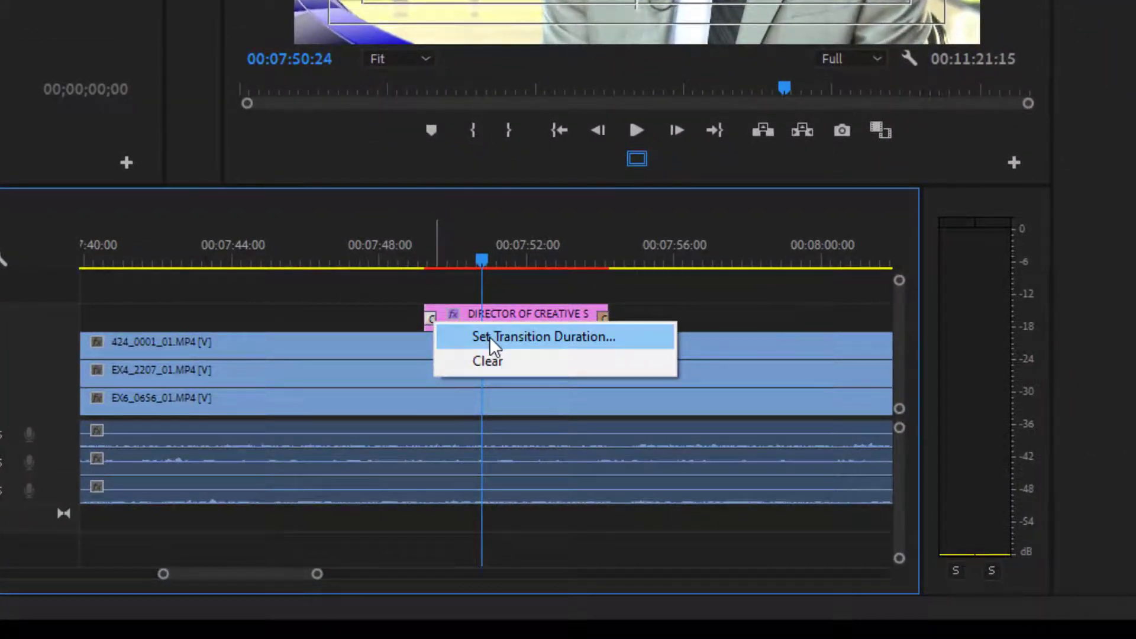
{"action": "left_click", "coordinate": [488, 362]}
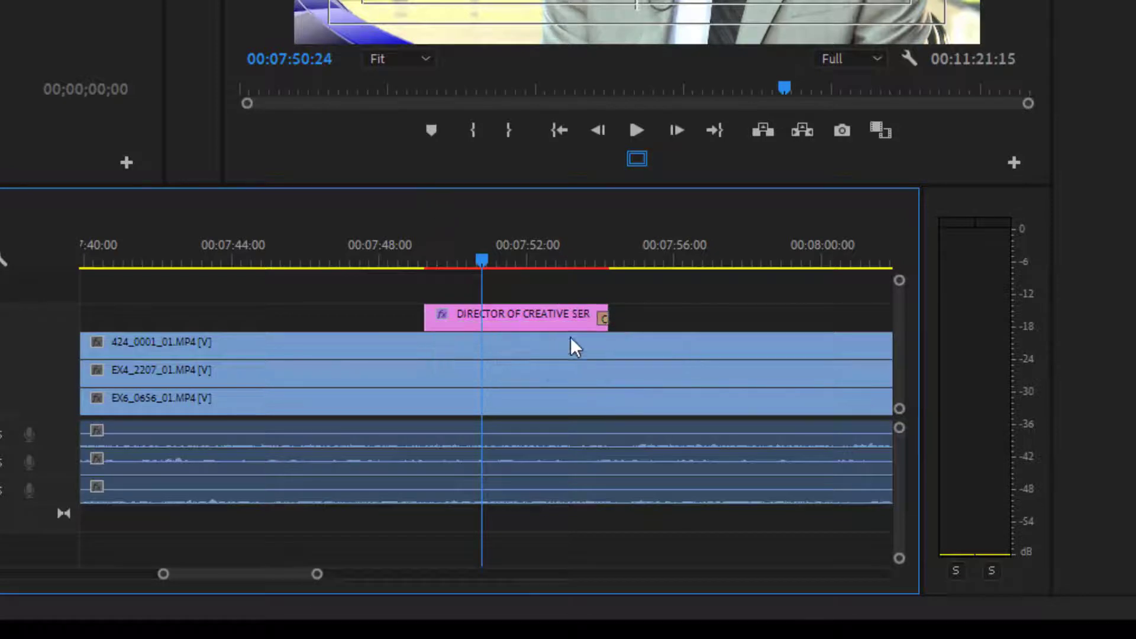
{"action": "right_click", "coordinate": [604, 319]}
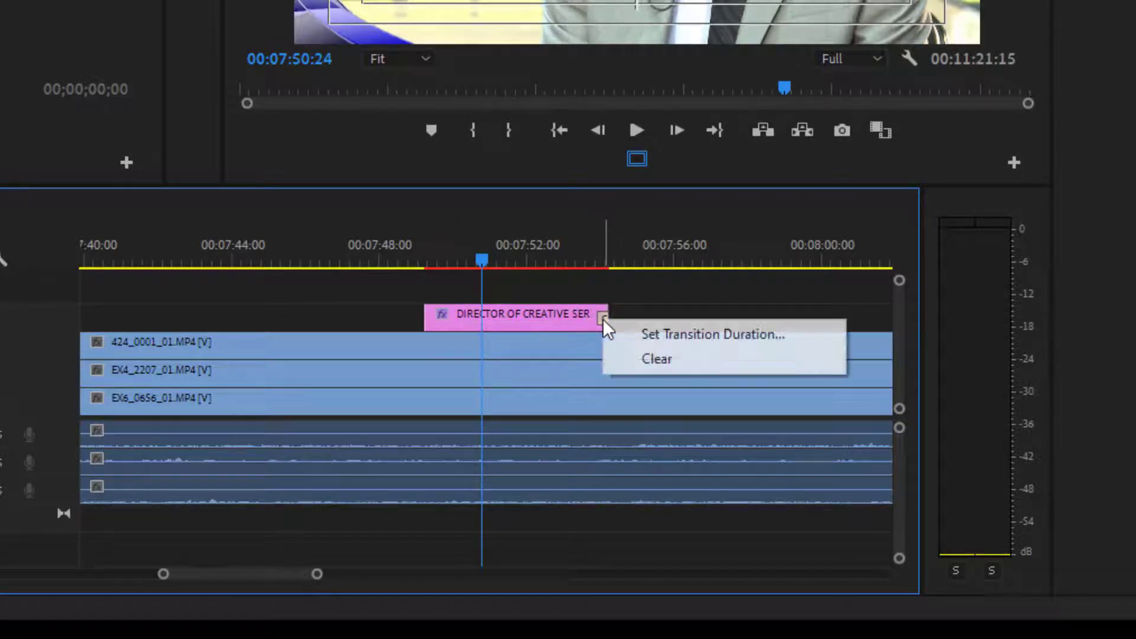
{"action": "left_click", "coordinate": [637, 356]}
Reapply the default transition to both ends of the lower-third graphic using the updated default duration.
{"action": "left_click", "coordinate": [510, 315]}
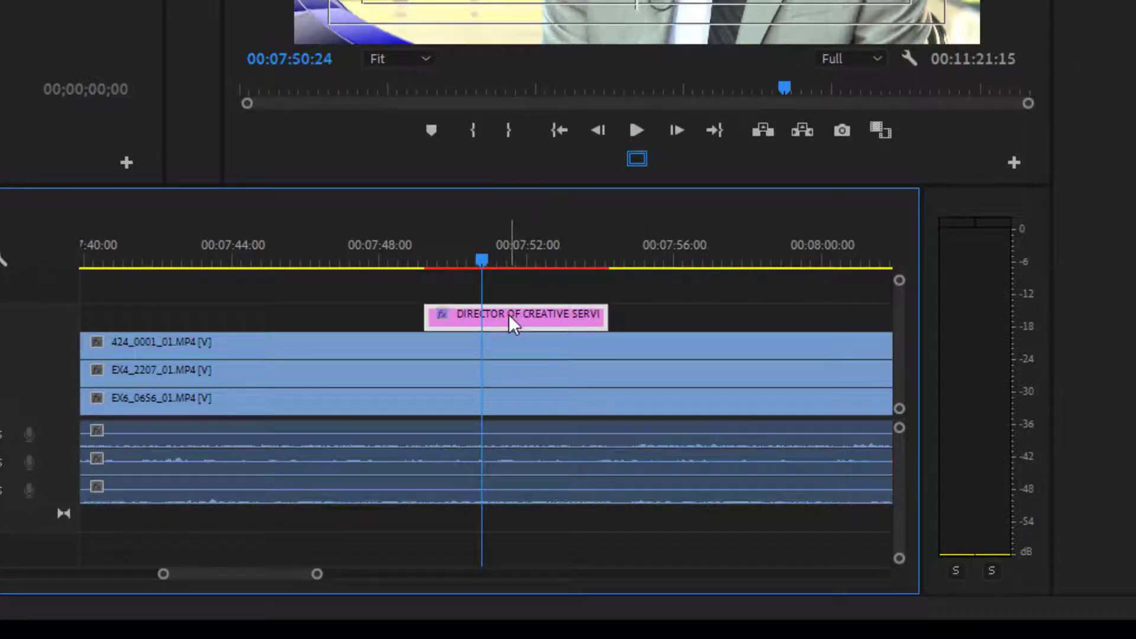
{"action": "key", "text": "ctrl+s"}
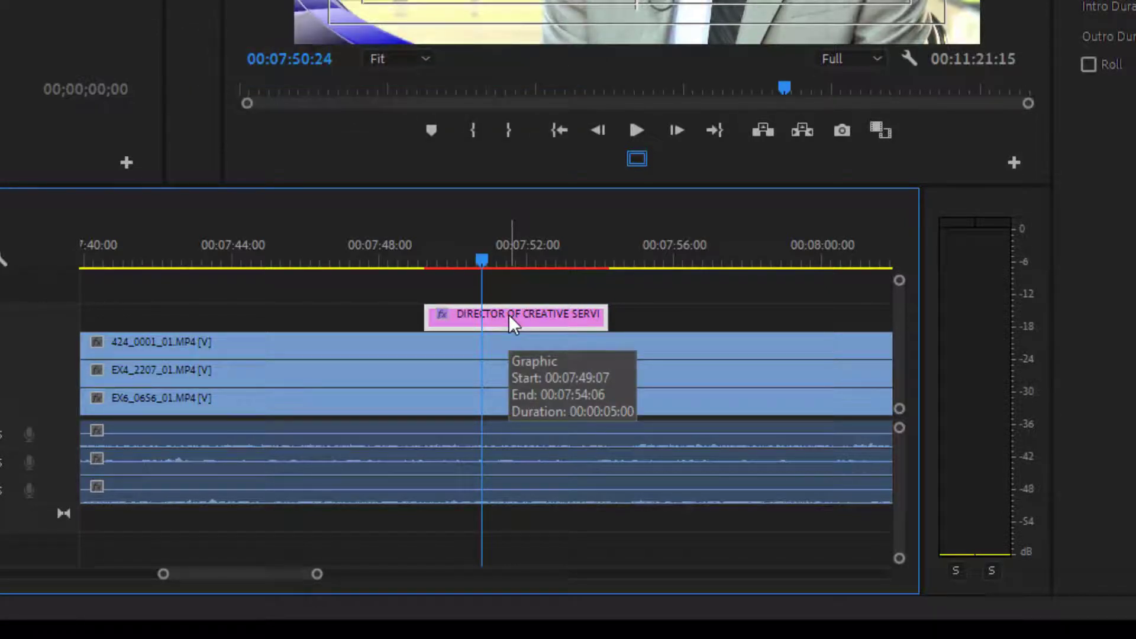
{"action": "key", "text": "ctrl+d"}
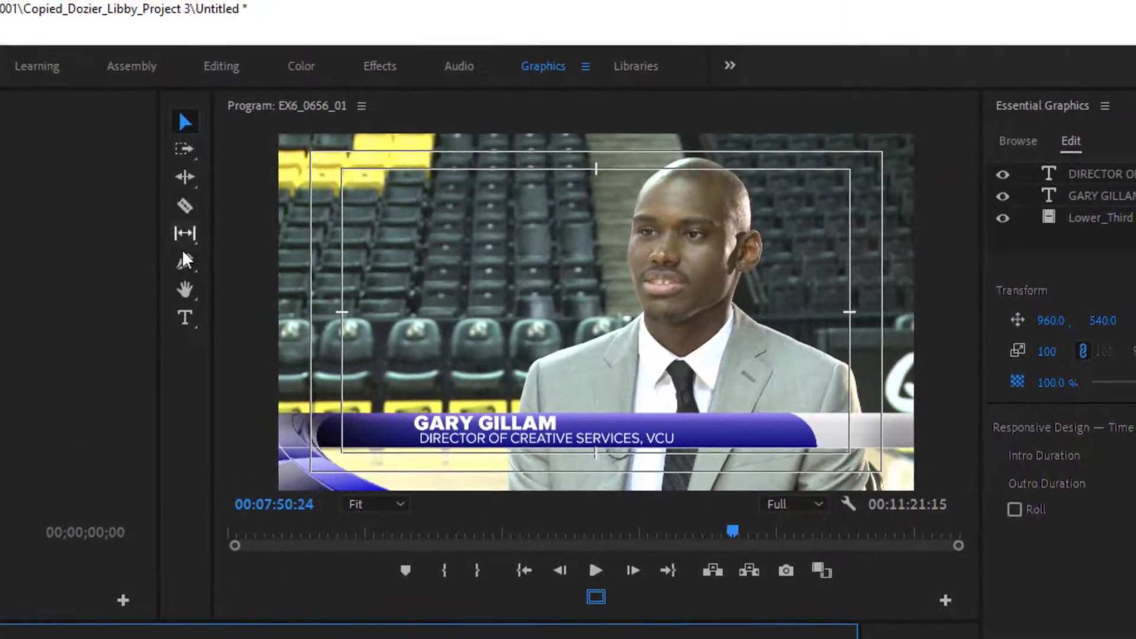
Replace the lower third's name line with SDFGSDFG SDFGSDFGF and move it to about 790.7, 873.3, lining up its start with the job title.
{"action": "left_click", "coordinate": [186, 253]}
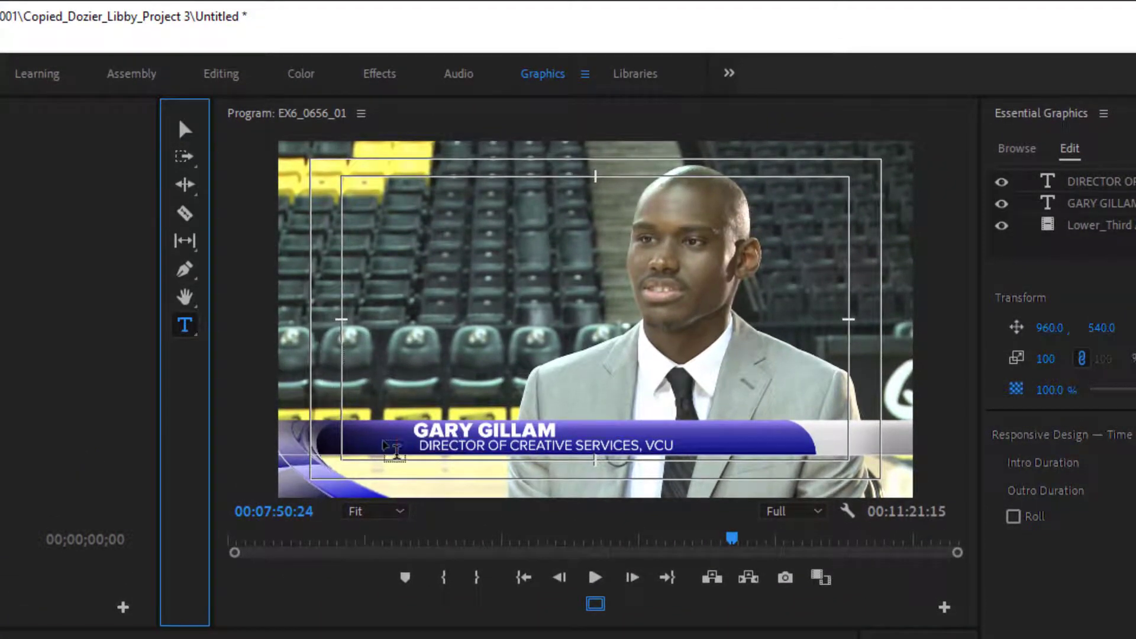
{"action": "left_click_drag", "start_coordinate": [418, 424], "coordinate": [558, 439]}
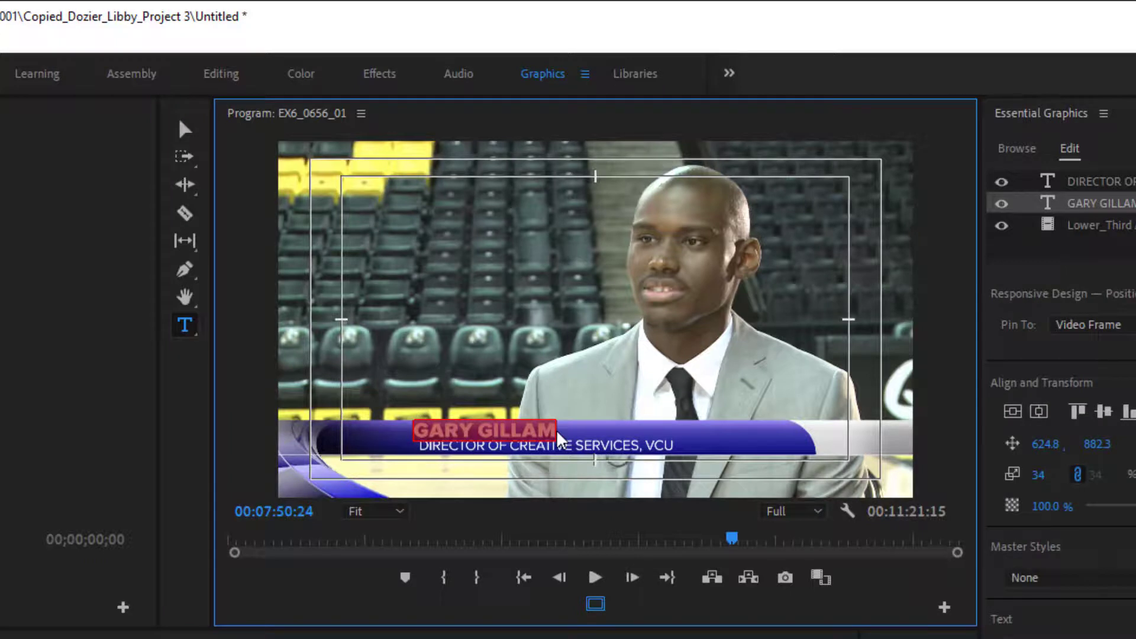
{"action": "type", "text": "S"}
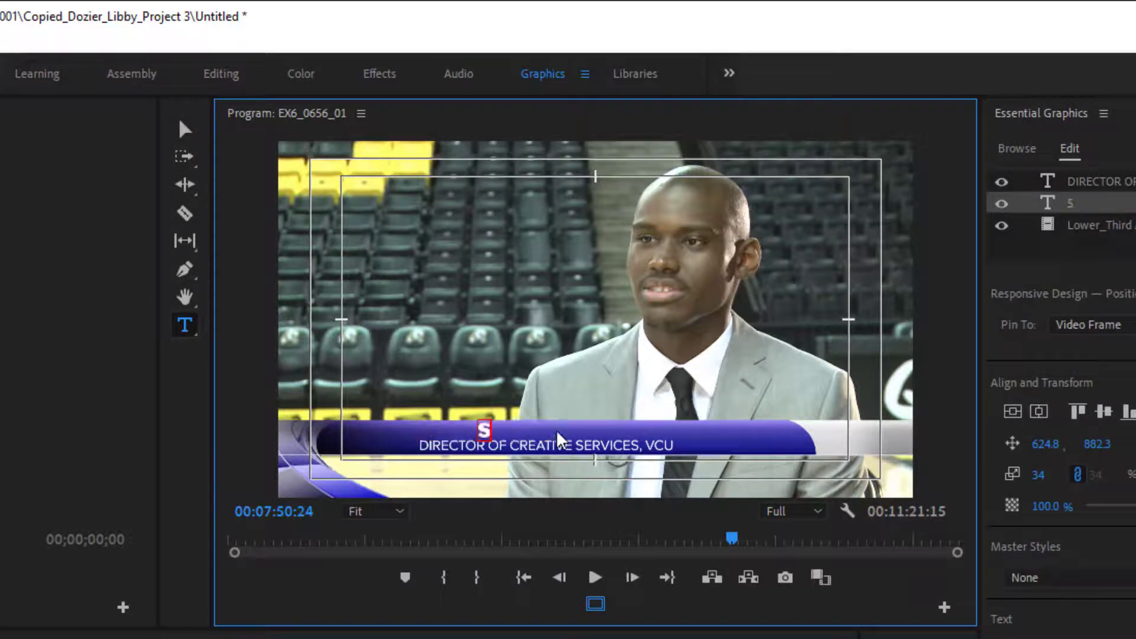
{"action": "type", "text": "DFGSDFG SDFGSDFGF"}
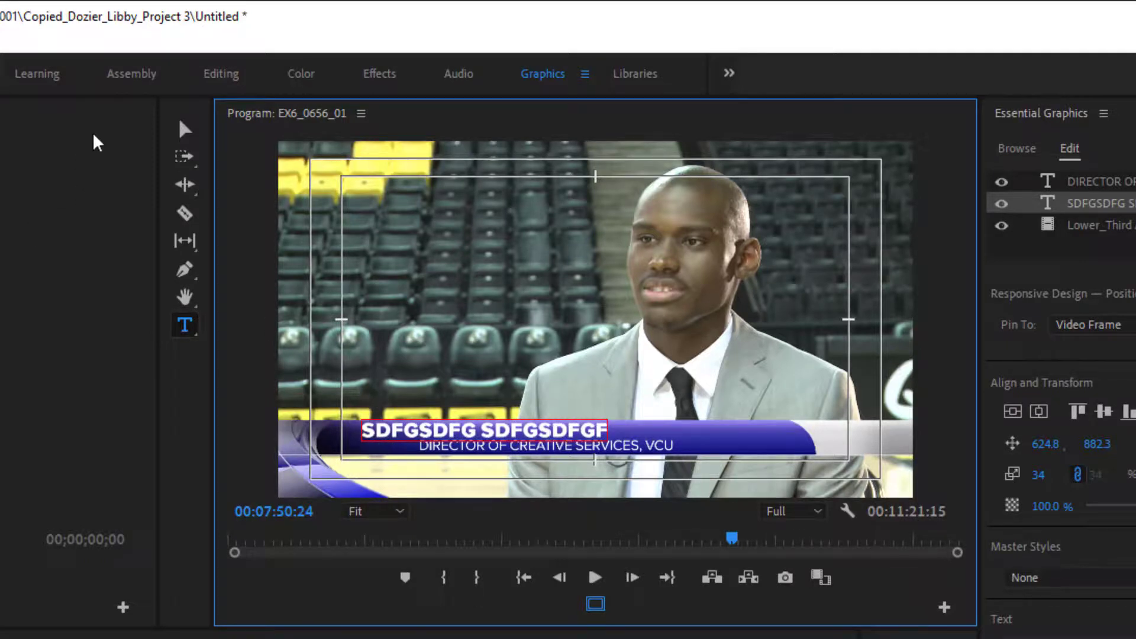
{"action": "left_click", "coordinate": [185, 129]}
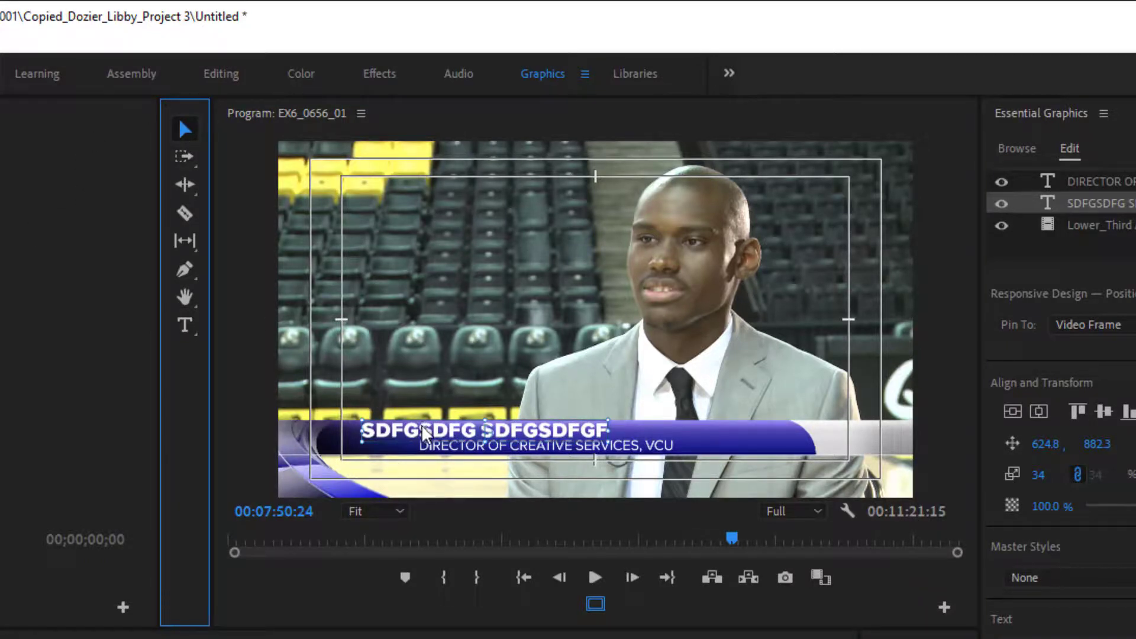
{"action": "left_click_drag", "start_coordinate": [423, 426], "coordinate": [481, 438]}
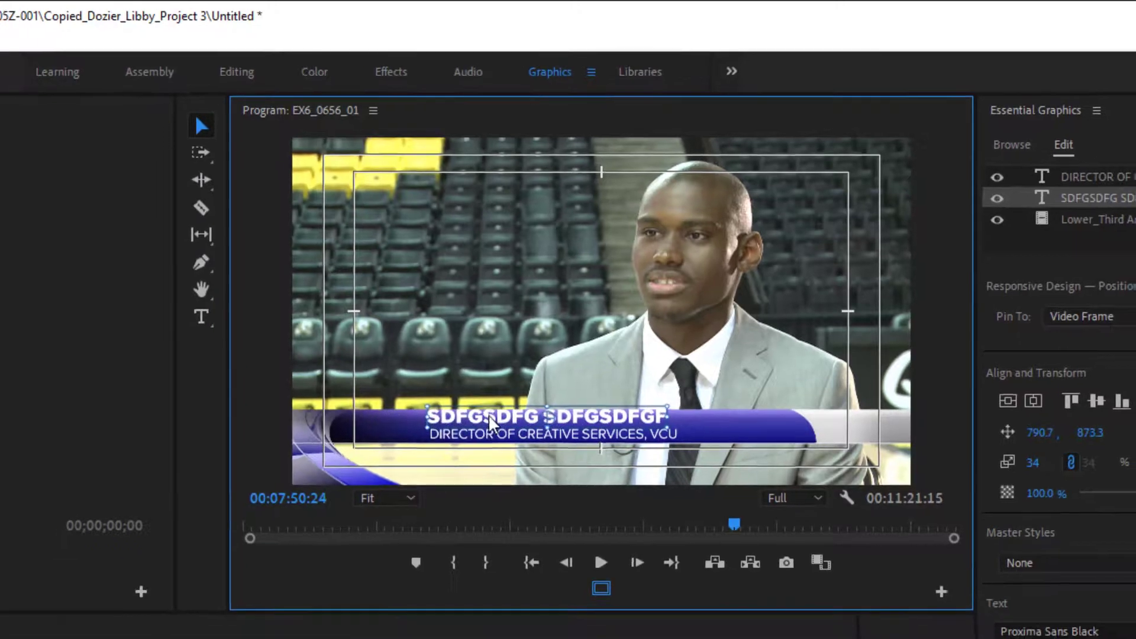